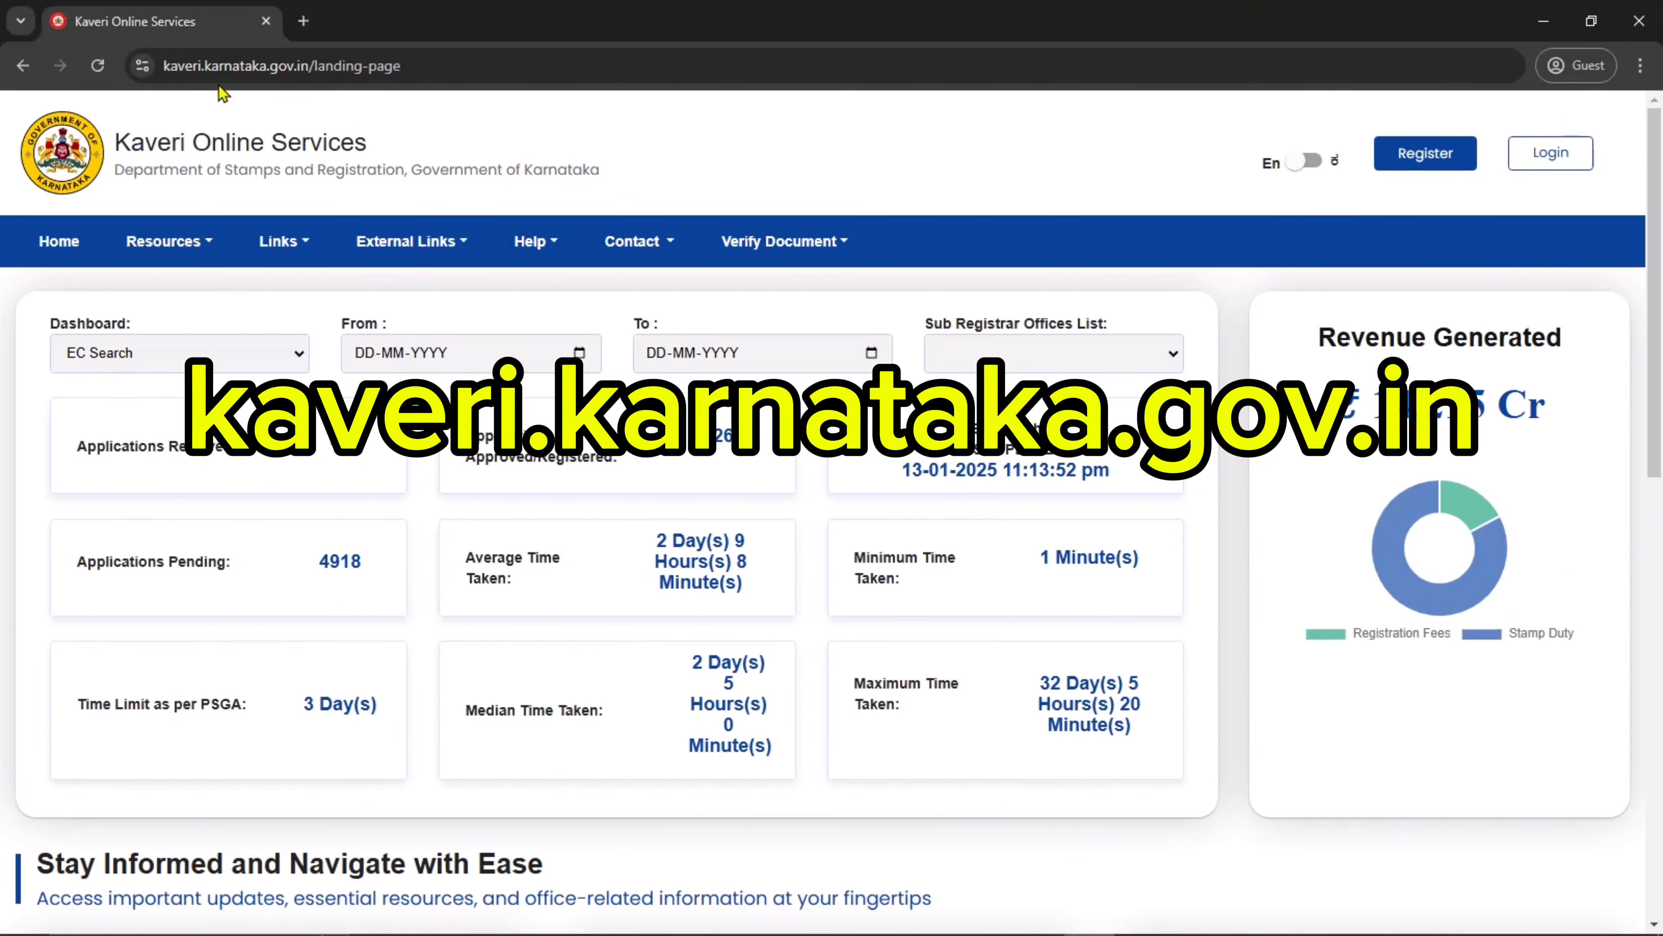
Back on Google, search 'KAVERI ONLINE' and open the first result, Kaveri Online Services
{"action": "left_click", "coordinate": [15, 67]}
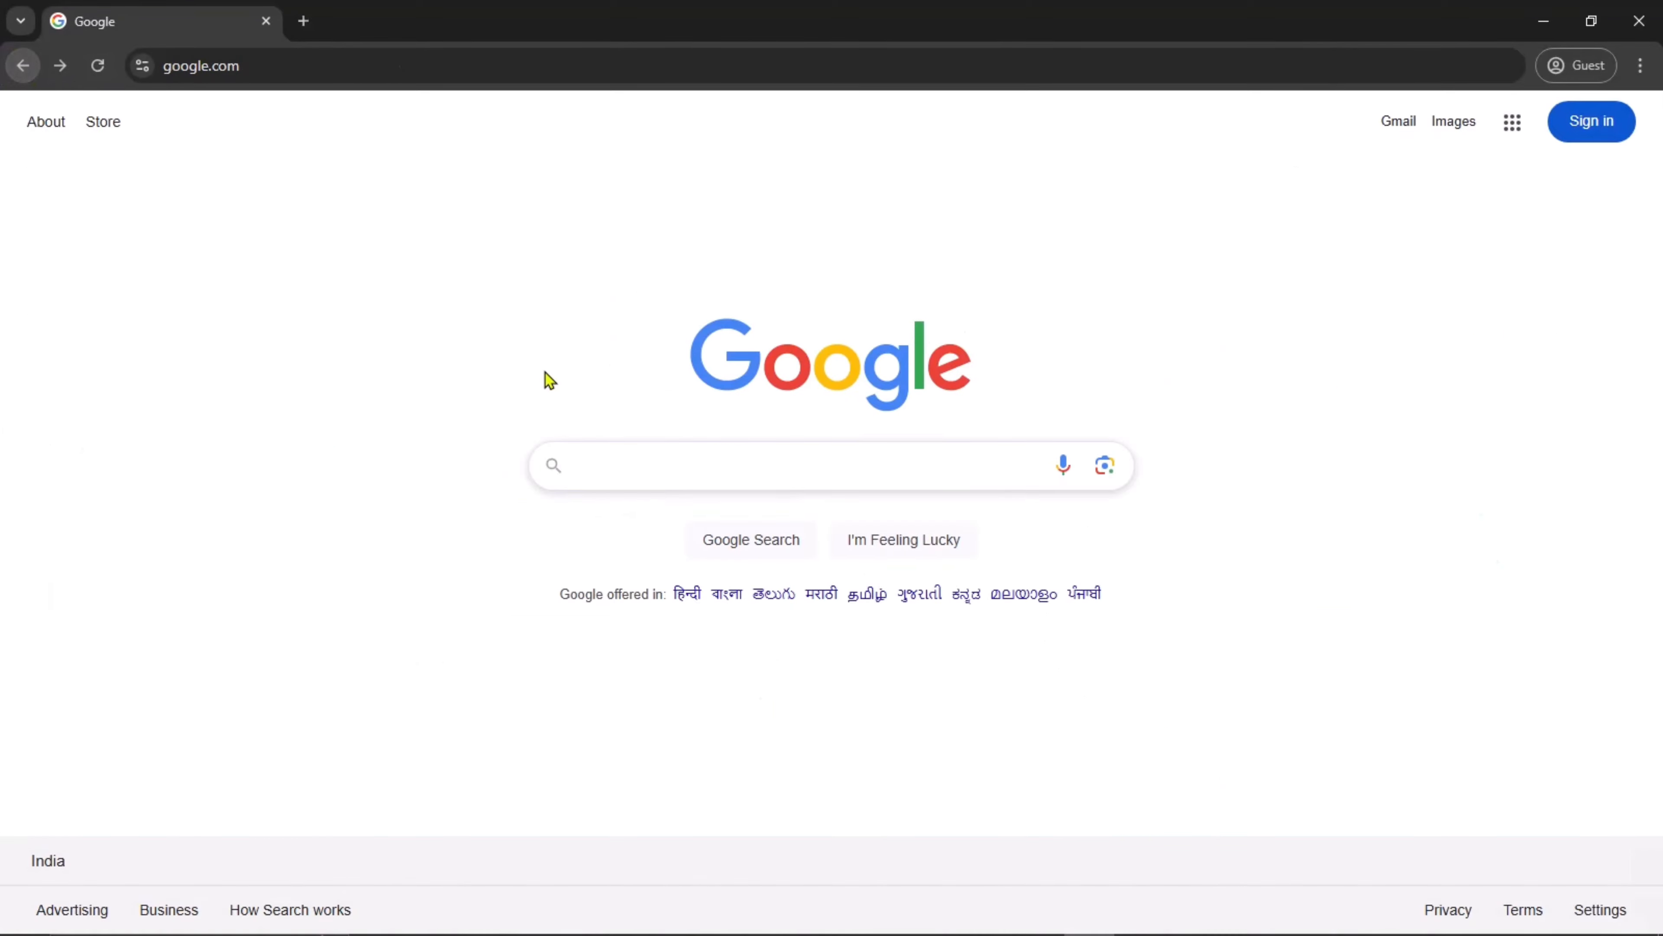
{"action": "left_click", "coordinate": [777, 478]}
{"action": "type", "text": "KAVE"}
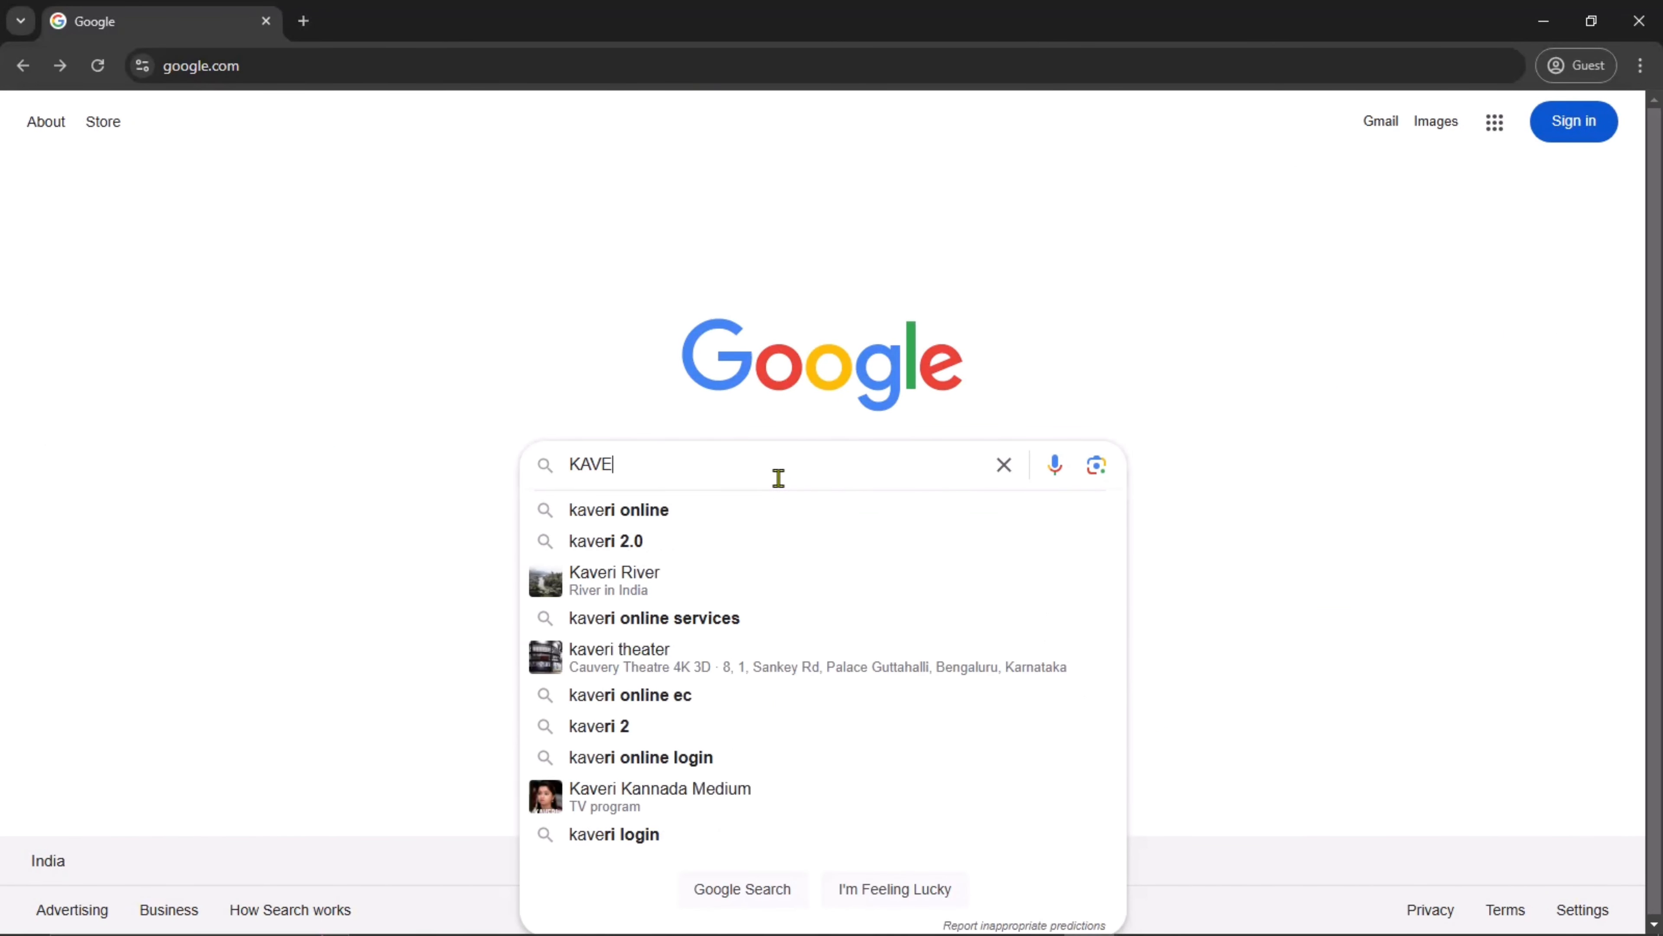
{"action": "type", "text": "RI ONLINE"}
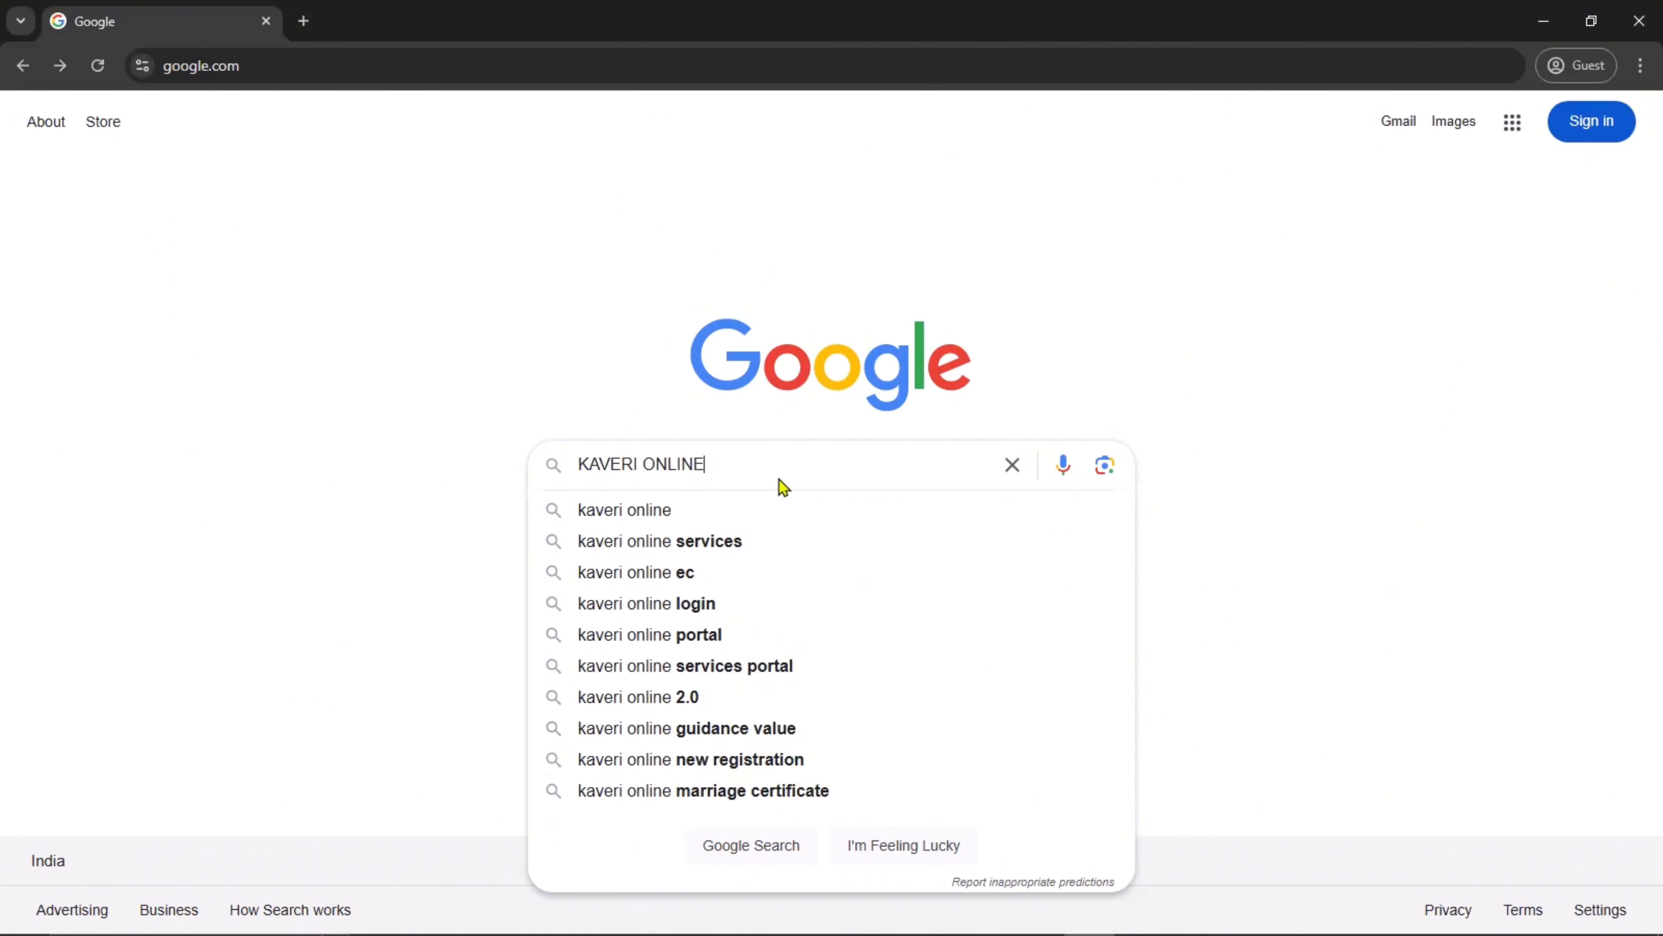
{"action": "key", "text": "Return"}
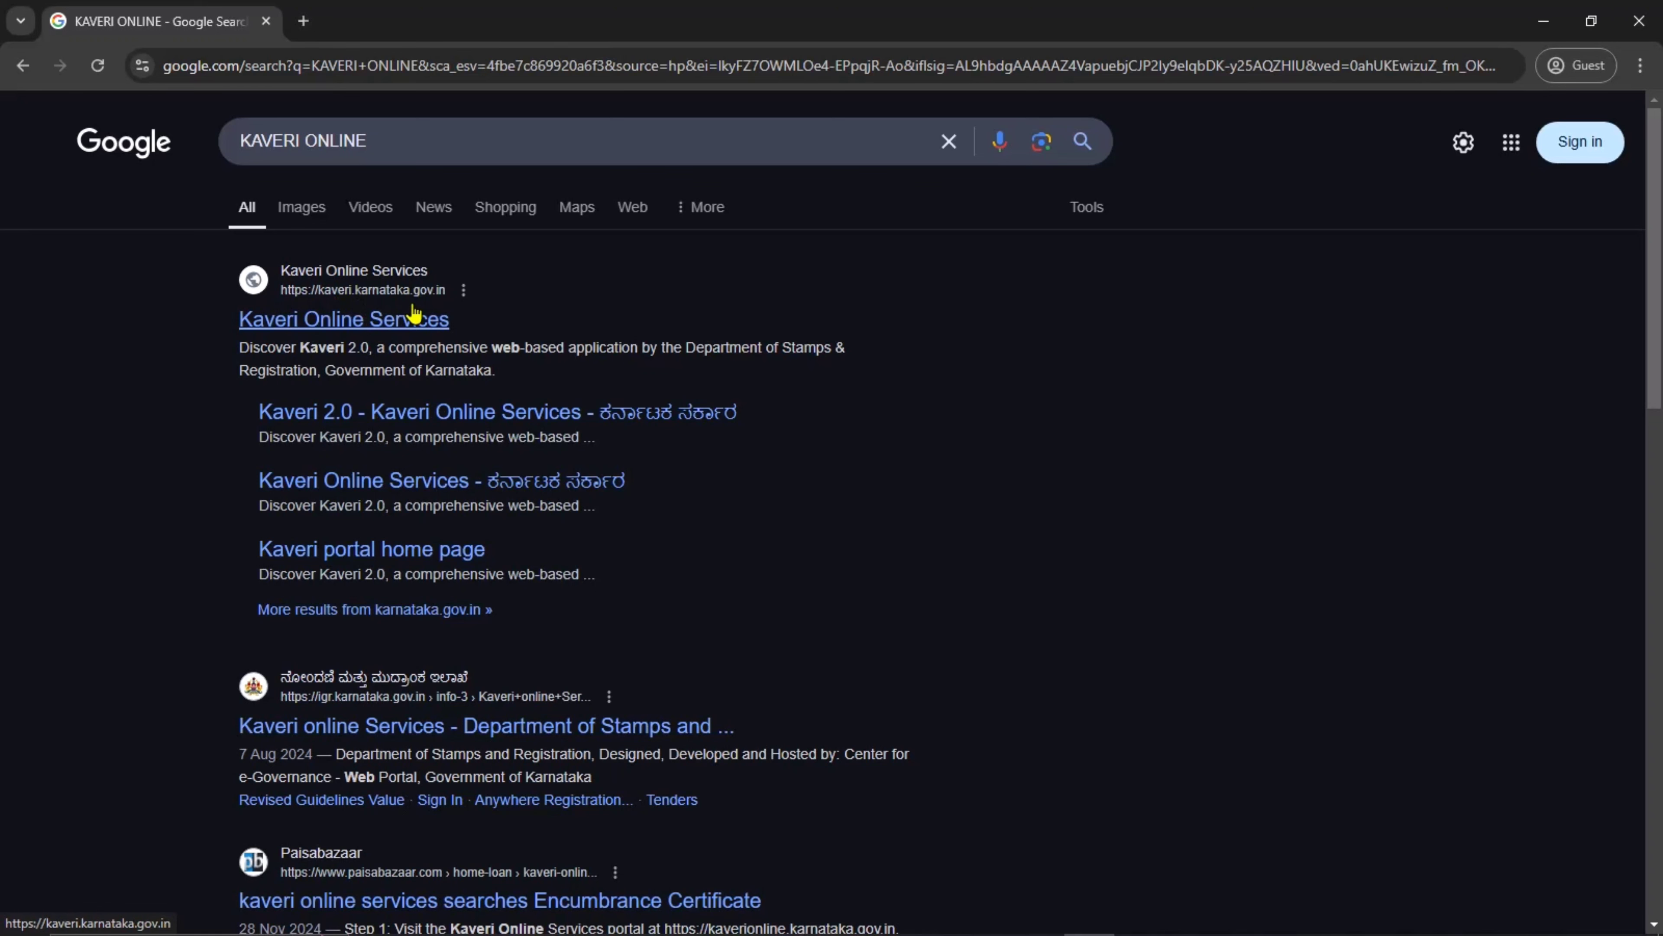
{"action": "left_click", "coordinate": [327, 325]}
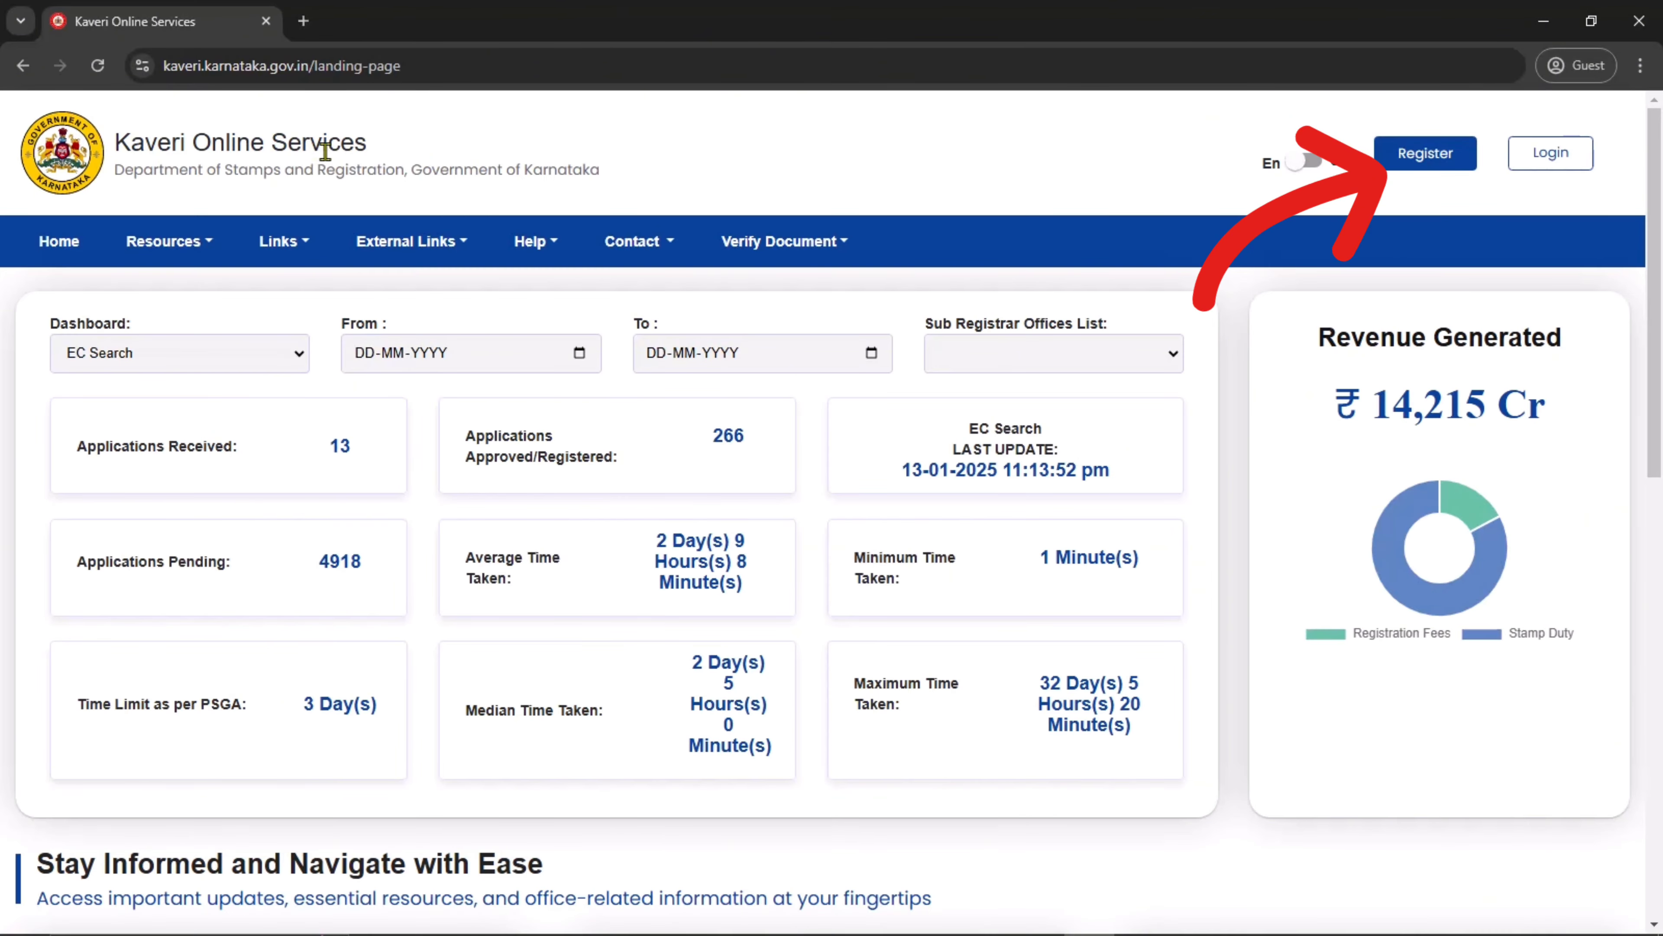
Open the Create Account registration form from the header's Register button
{"action": "left_click", "coordinate": [1412, 163]}
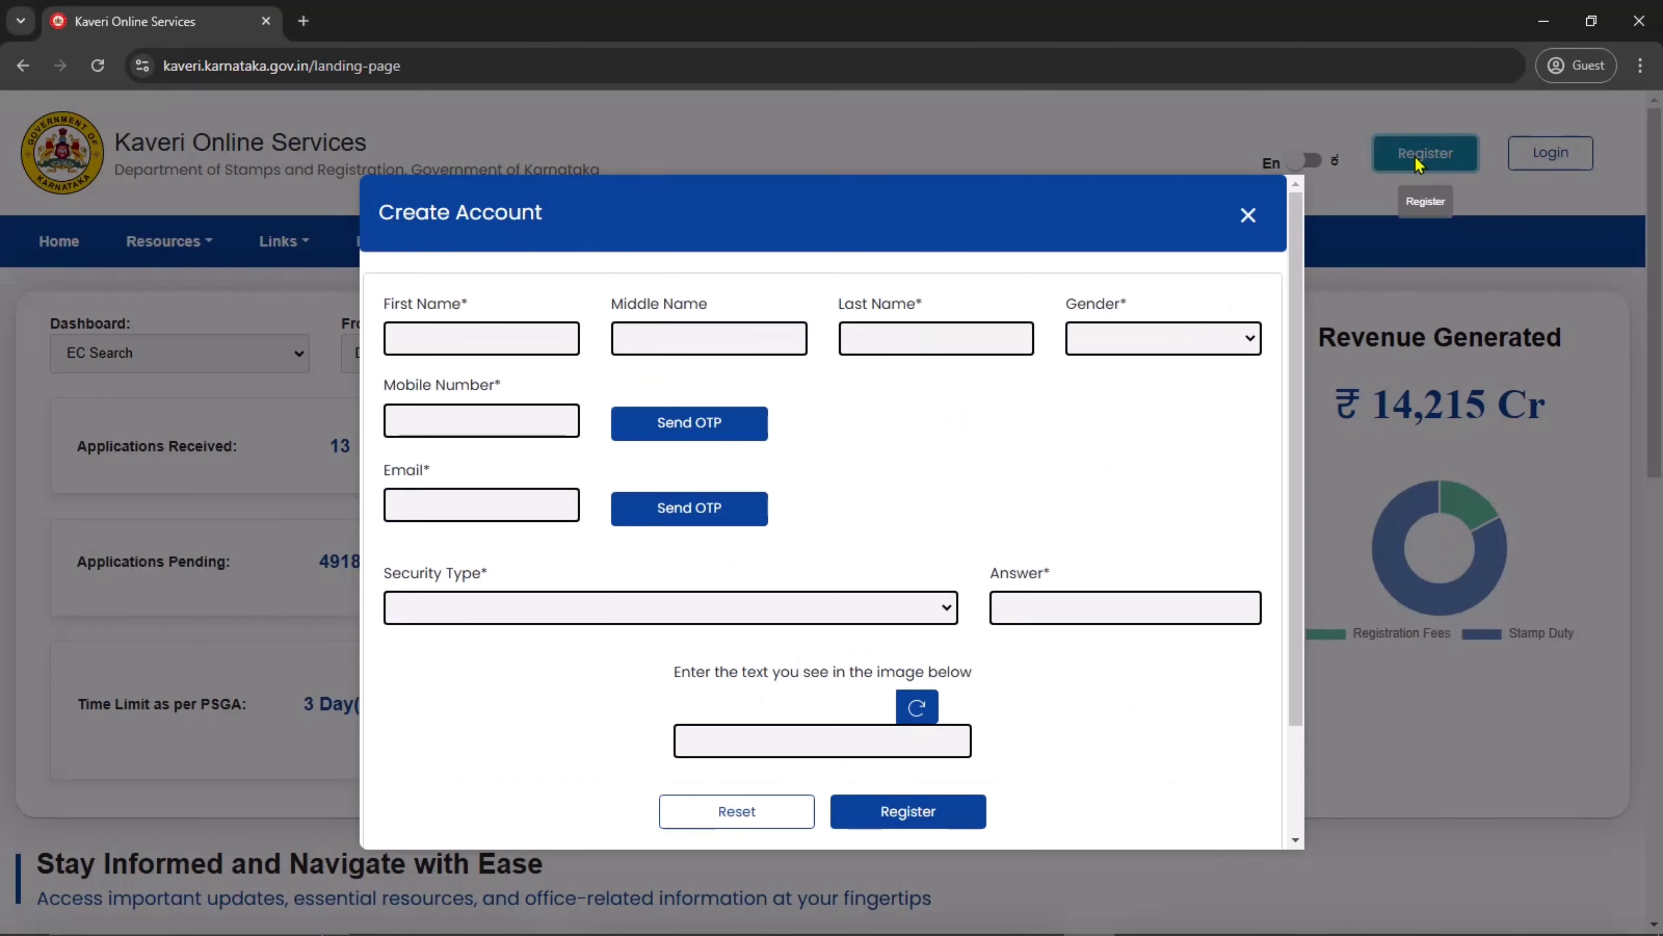
Enter the applicant's first and last name, choose Male as gender, and enter the mobile number
{"action": "left_click", "coordinate": [465, 331]}
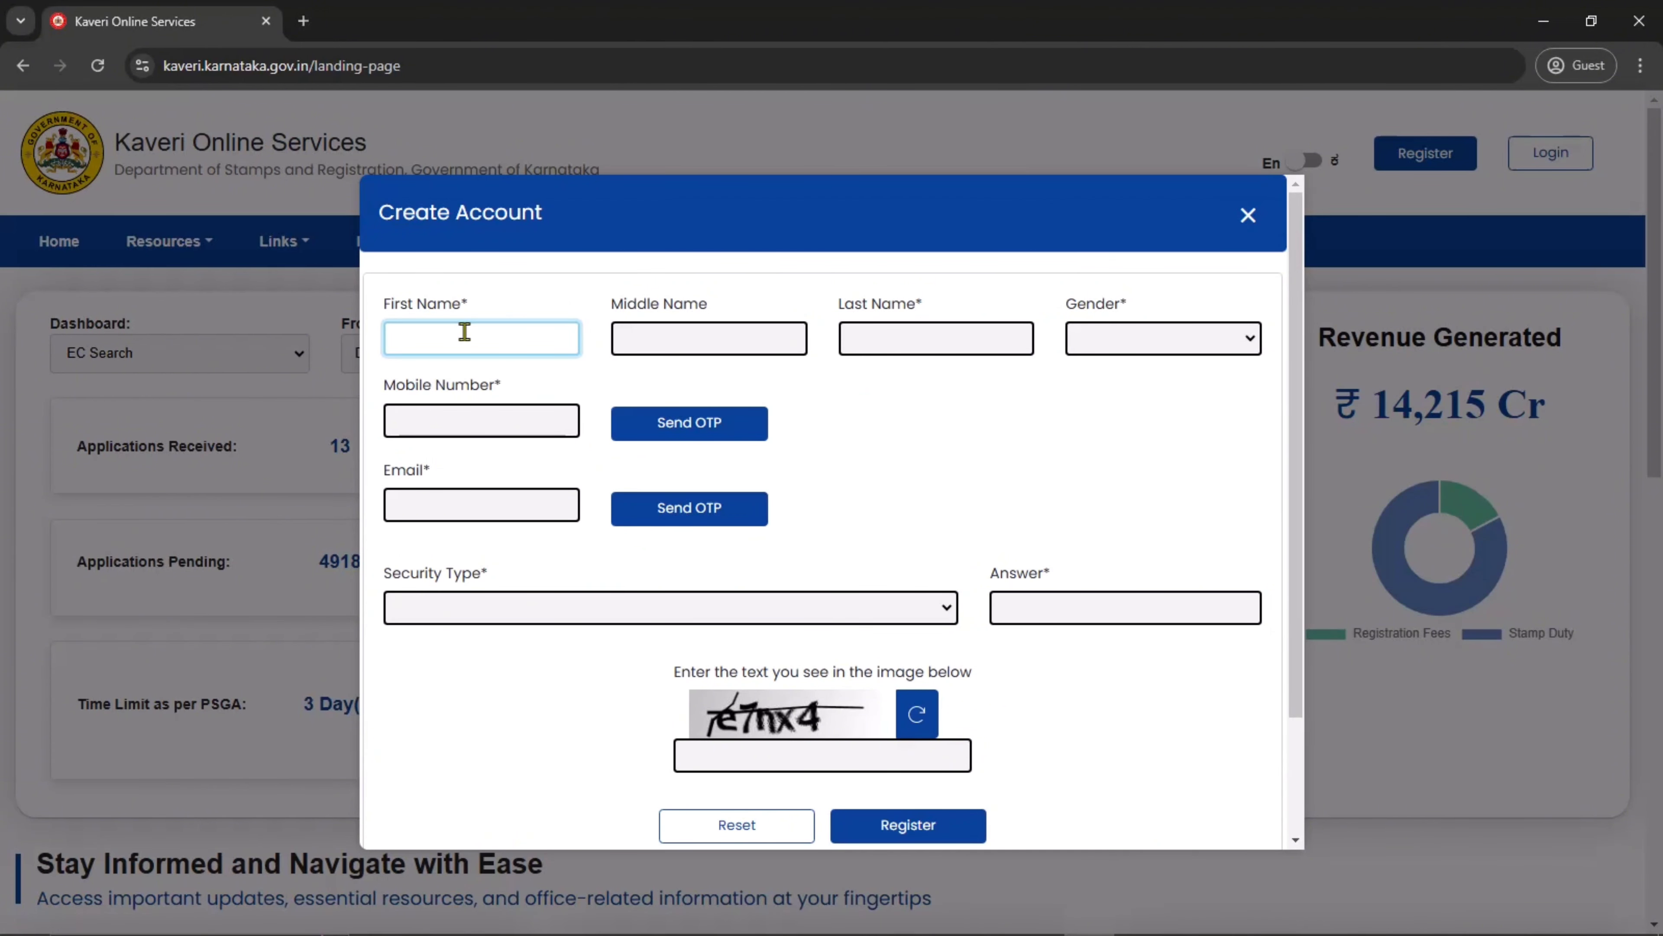
{"action": "key", "text": "Tab"}
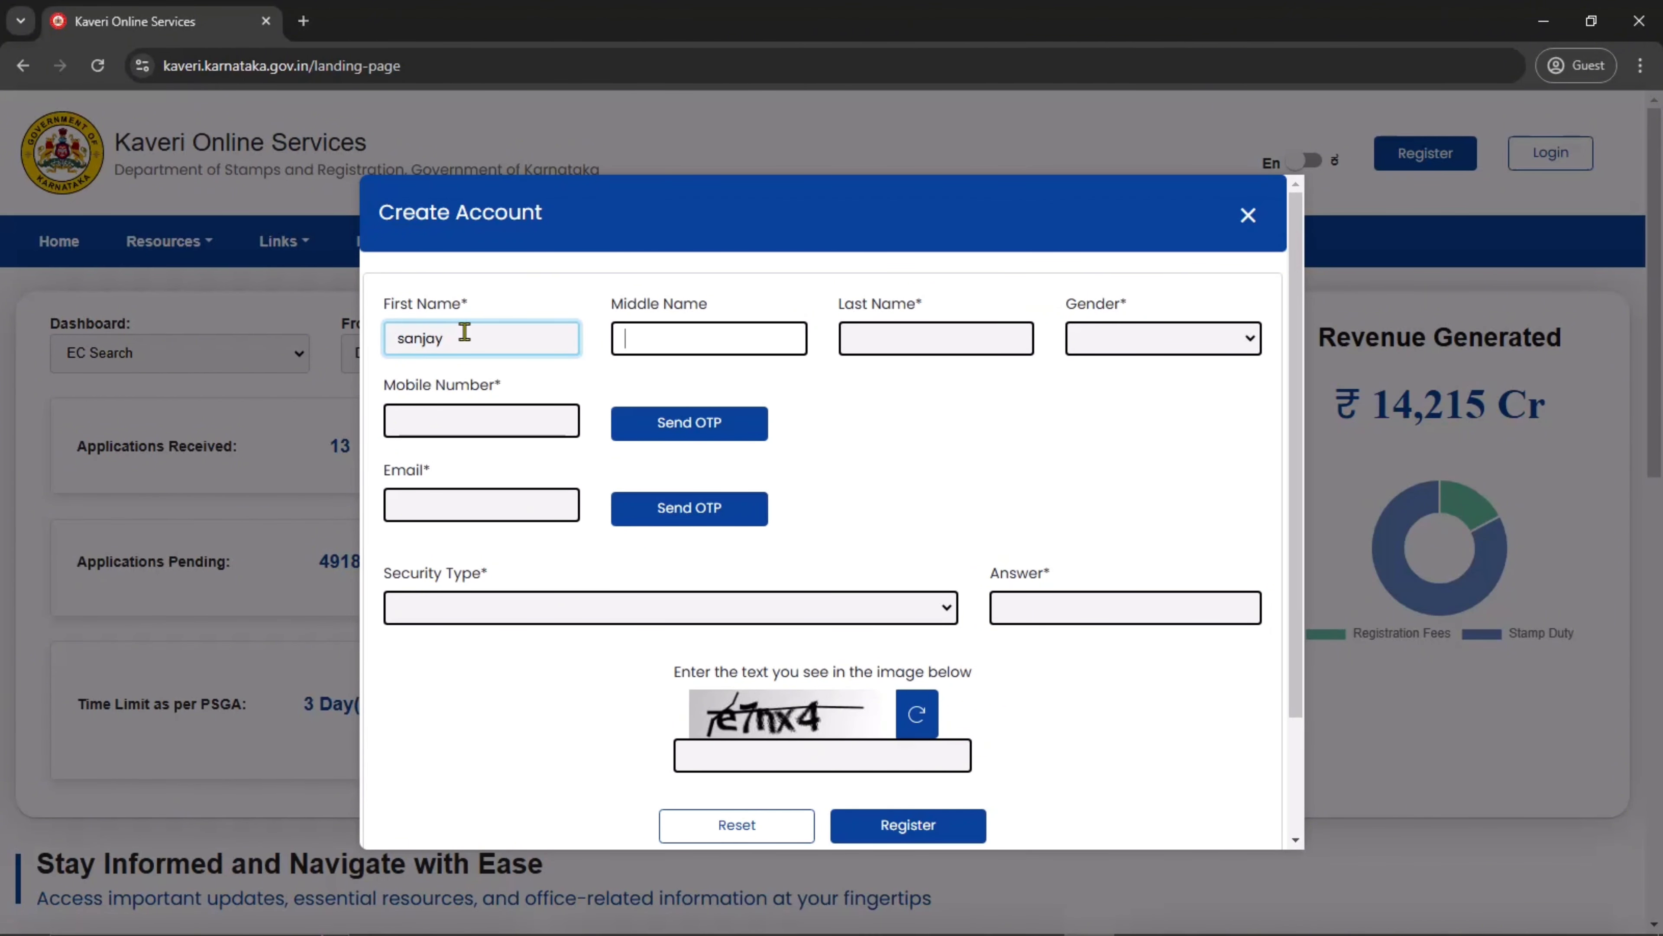
{"action": "key", "text": "Tab"}
{"action": "key", "text": "Tab"}
{"action": "key", "text": "m"}
{"action": "key", "text": "Tab"}
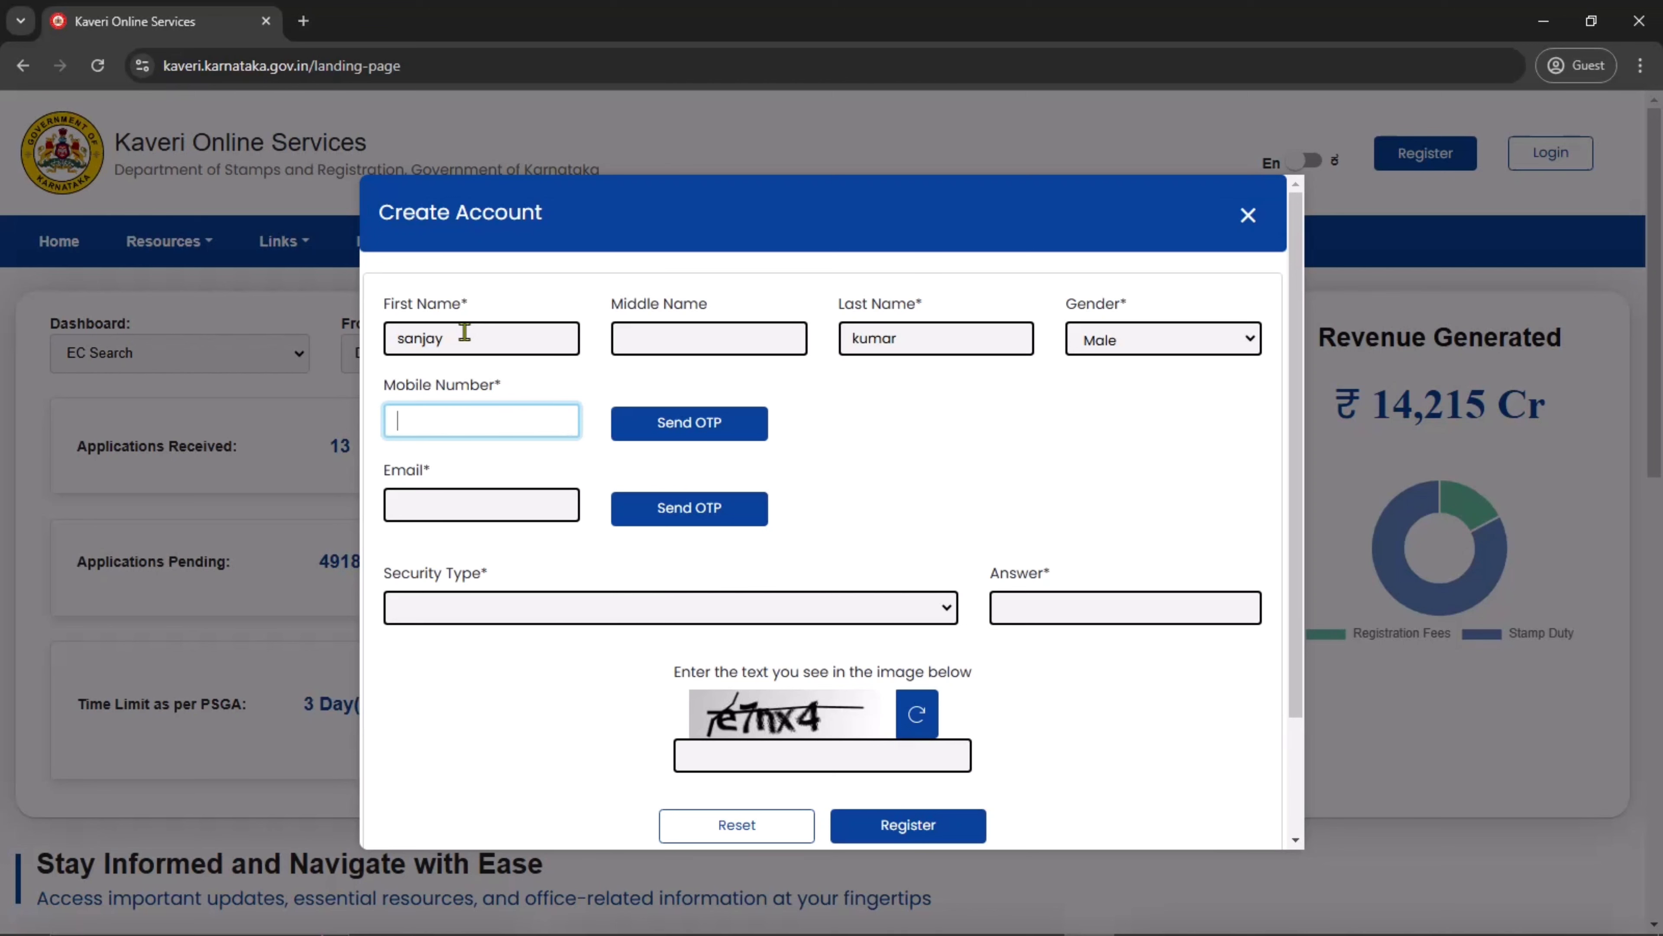
{"action": "type", "text": "98"}
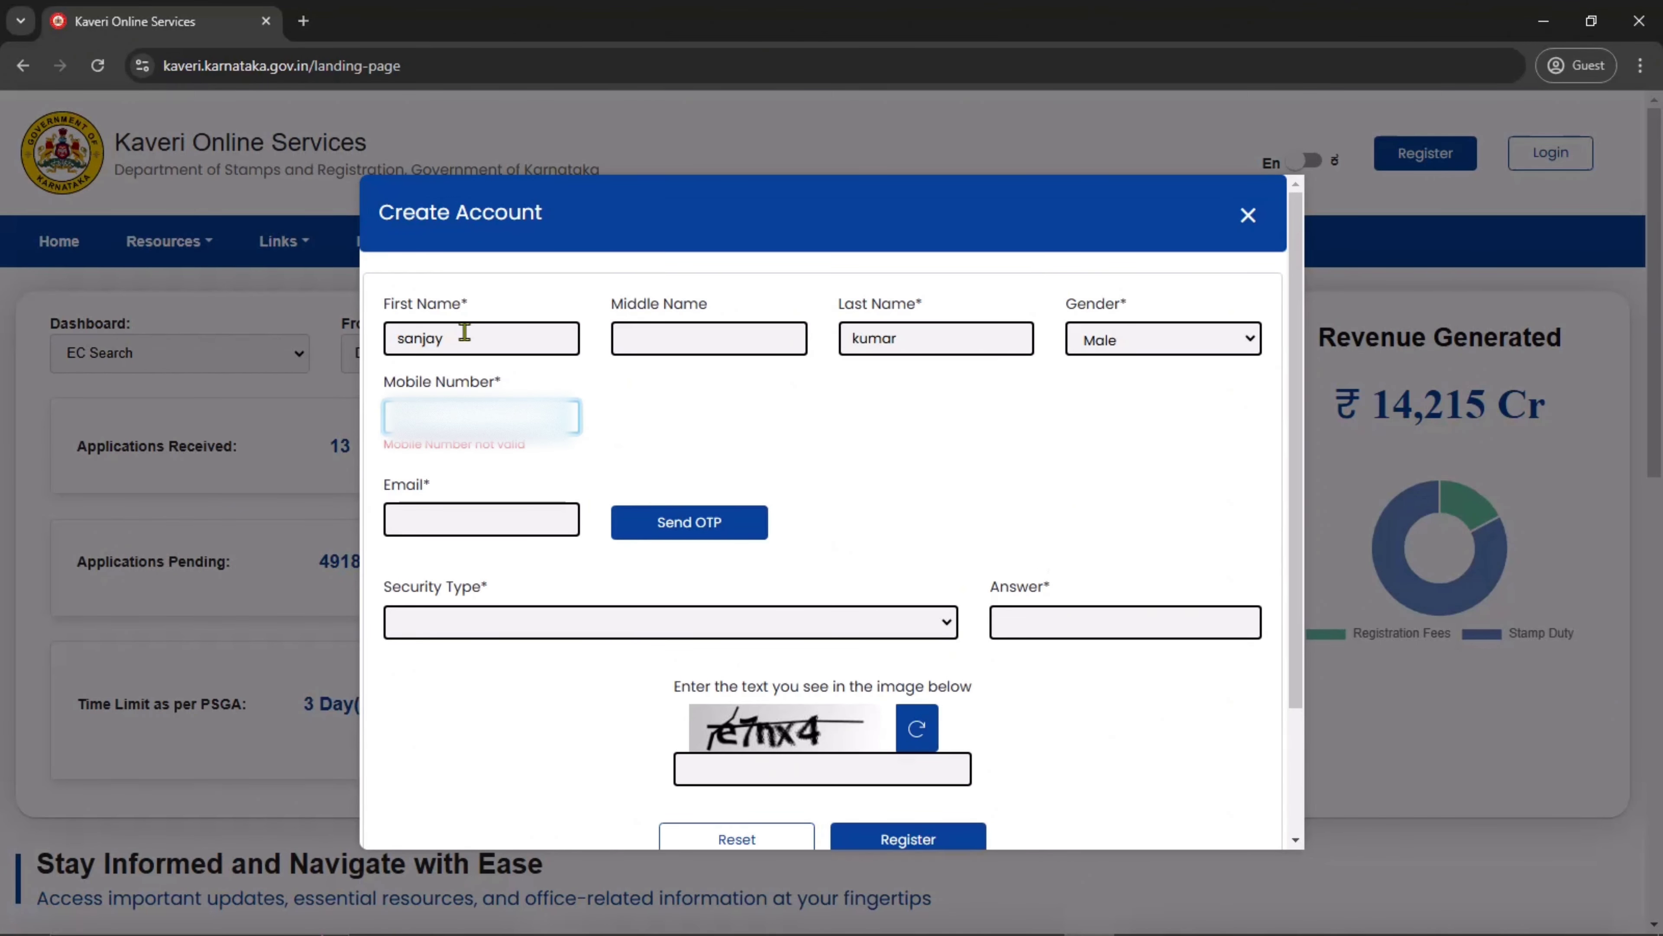
{"action": "type", "text": "76543210"}
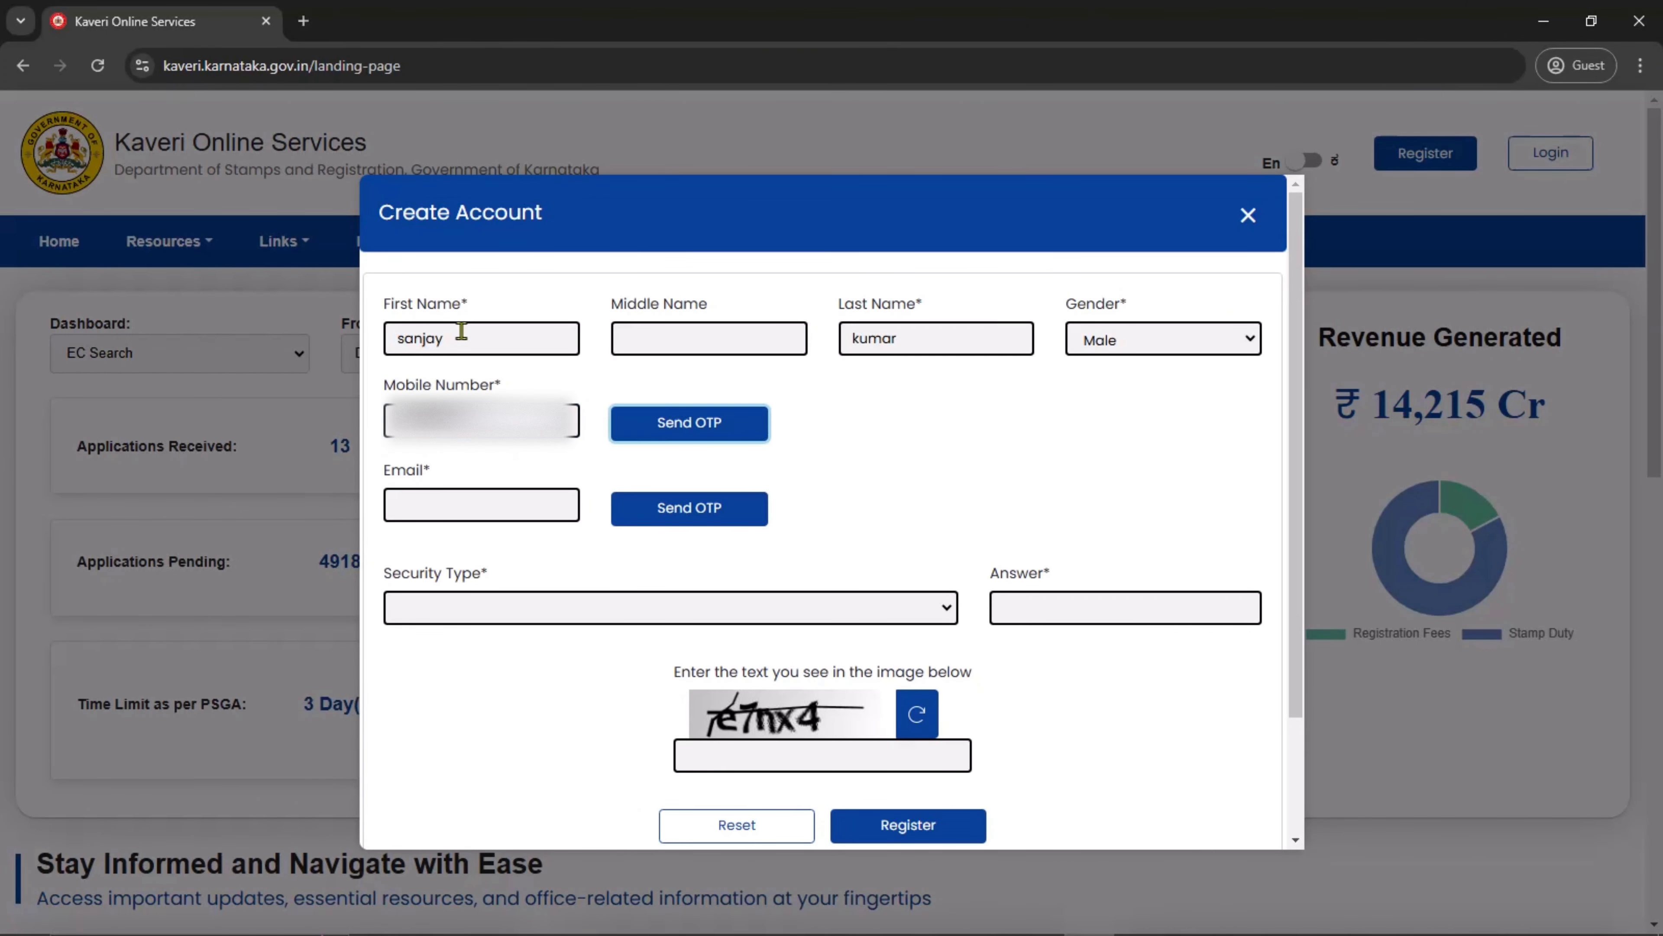
Send an OTP to the mobile number, enter the received code and validate it
{"action": "left_click", "coordinate": [674, 422]}
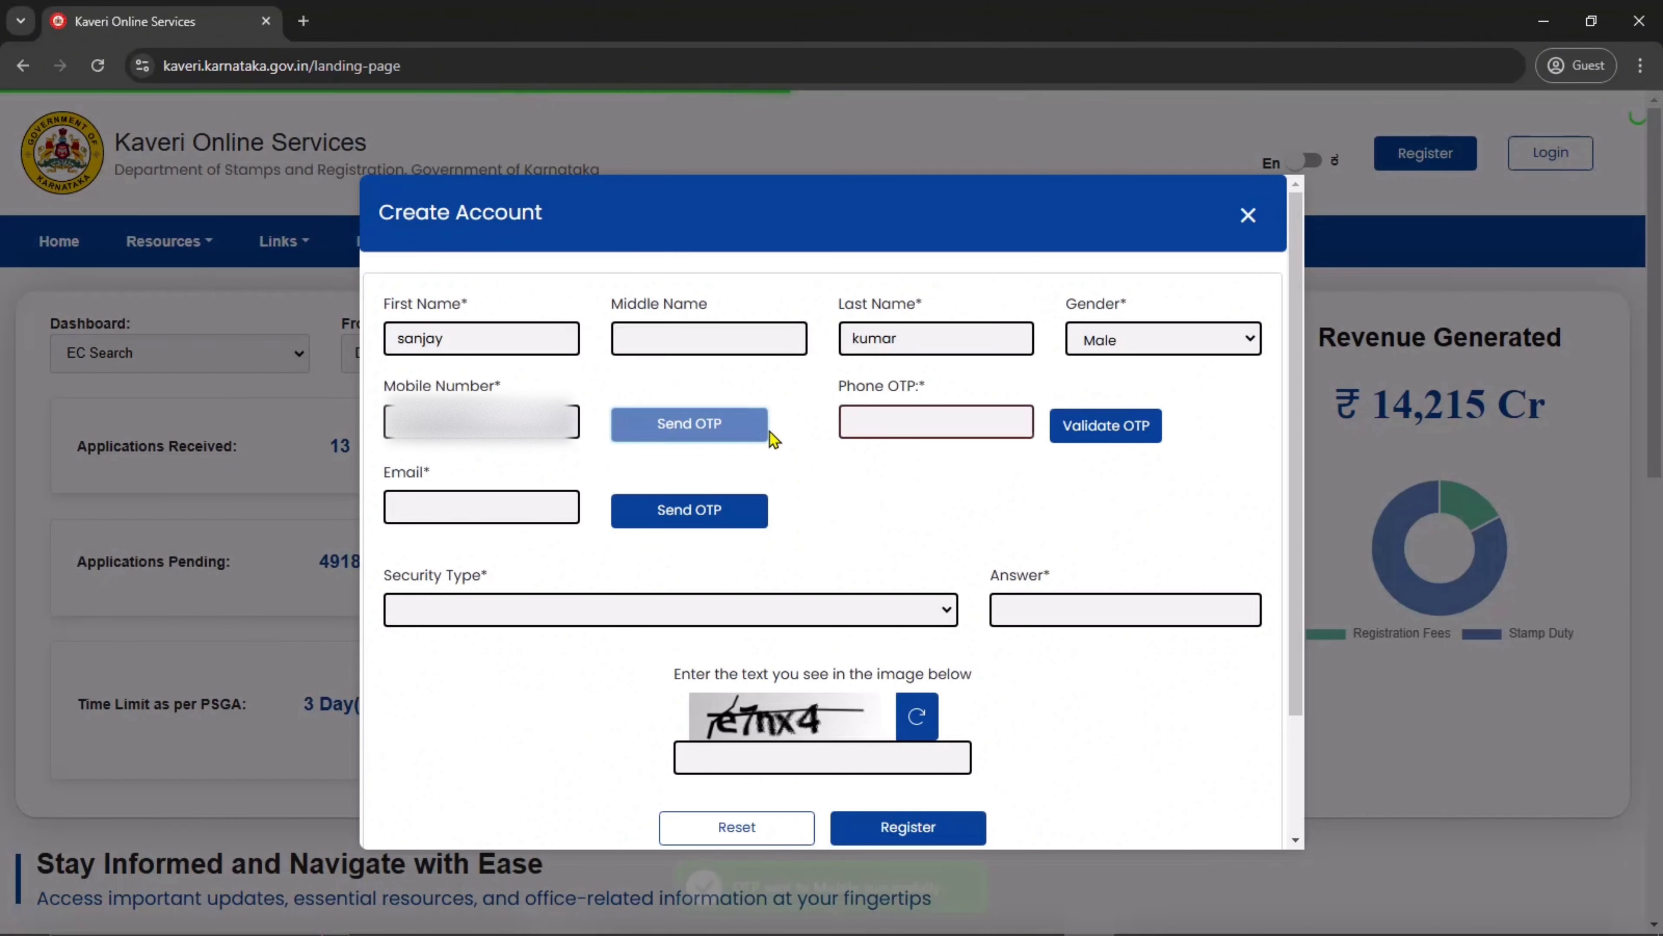
{"action": "left_click", "coordinate": [924, 421]}
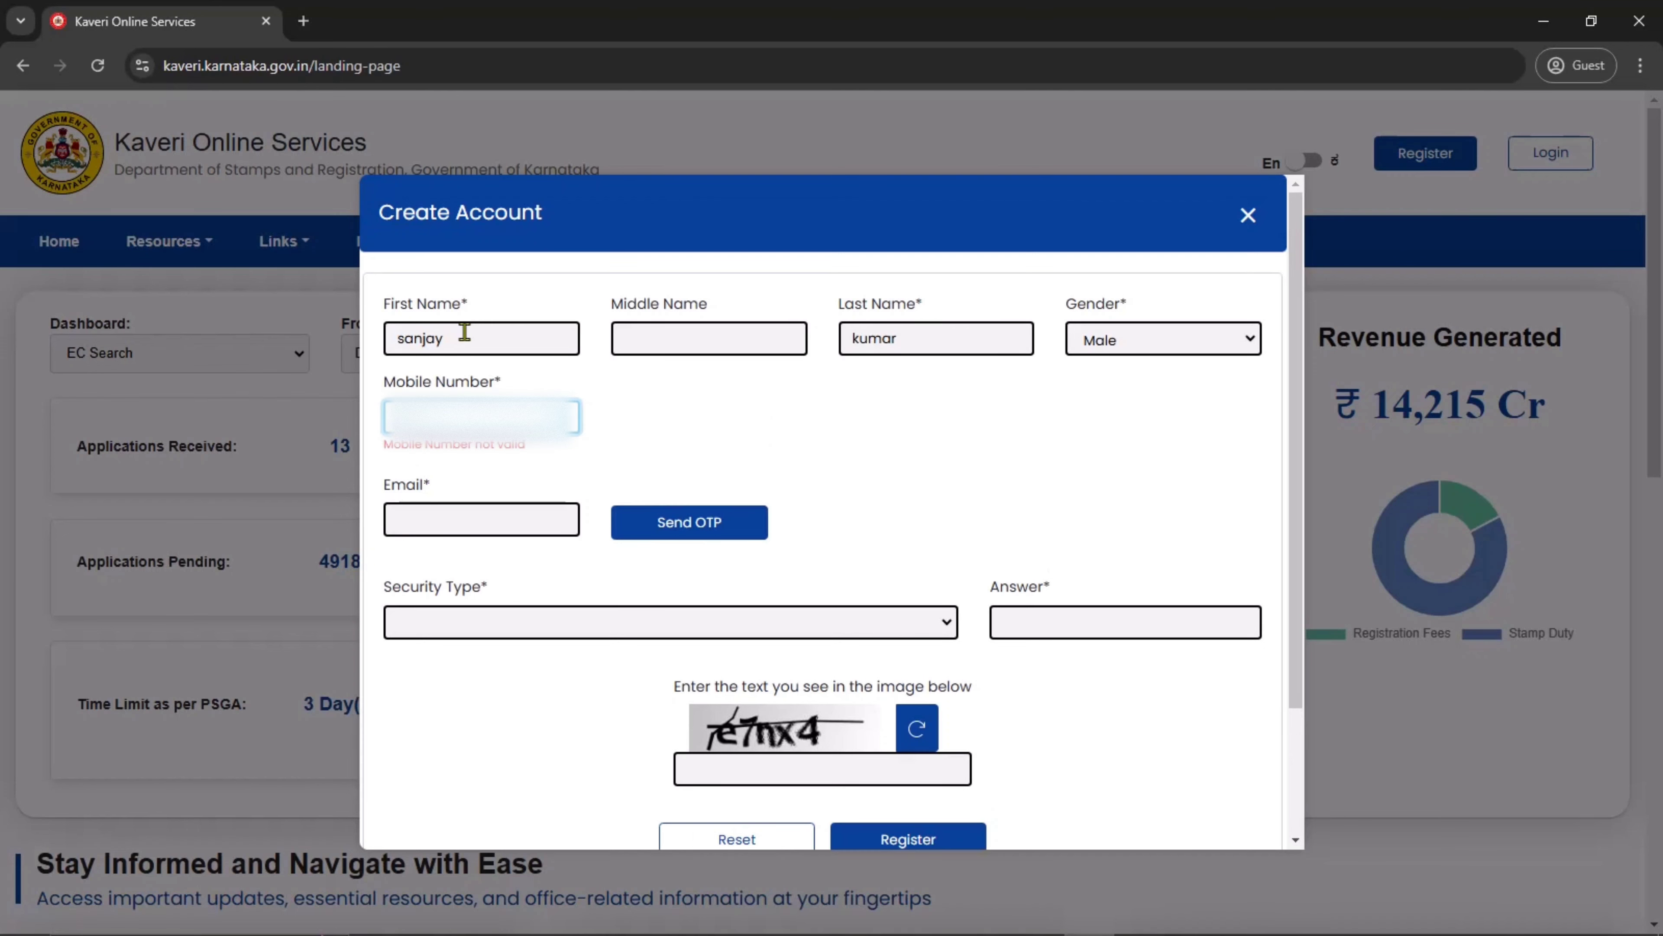
{"action": "type", "text": "XXXXXXXXXX"}
{"action": "key", "text": "Tab"}
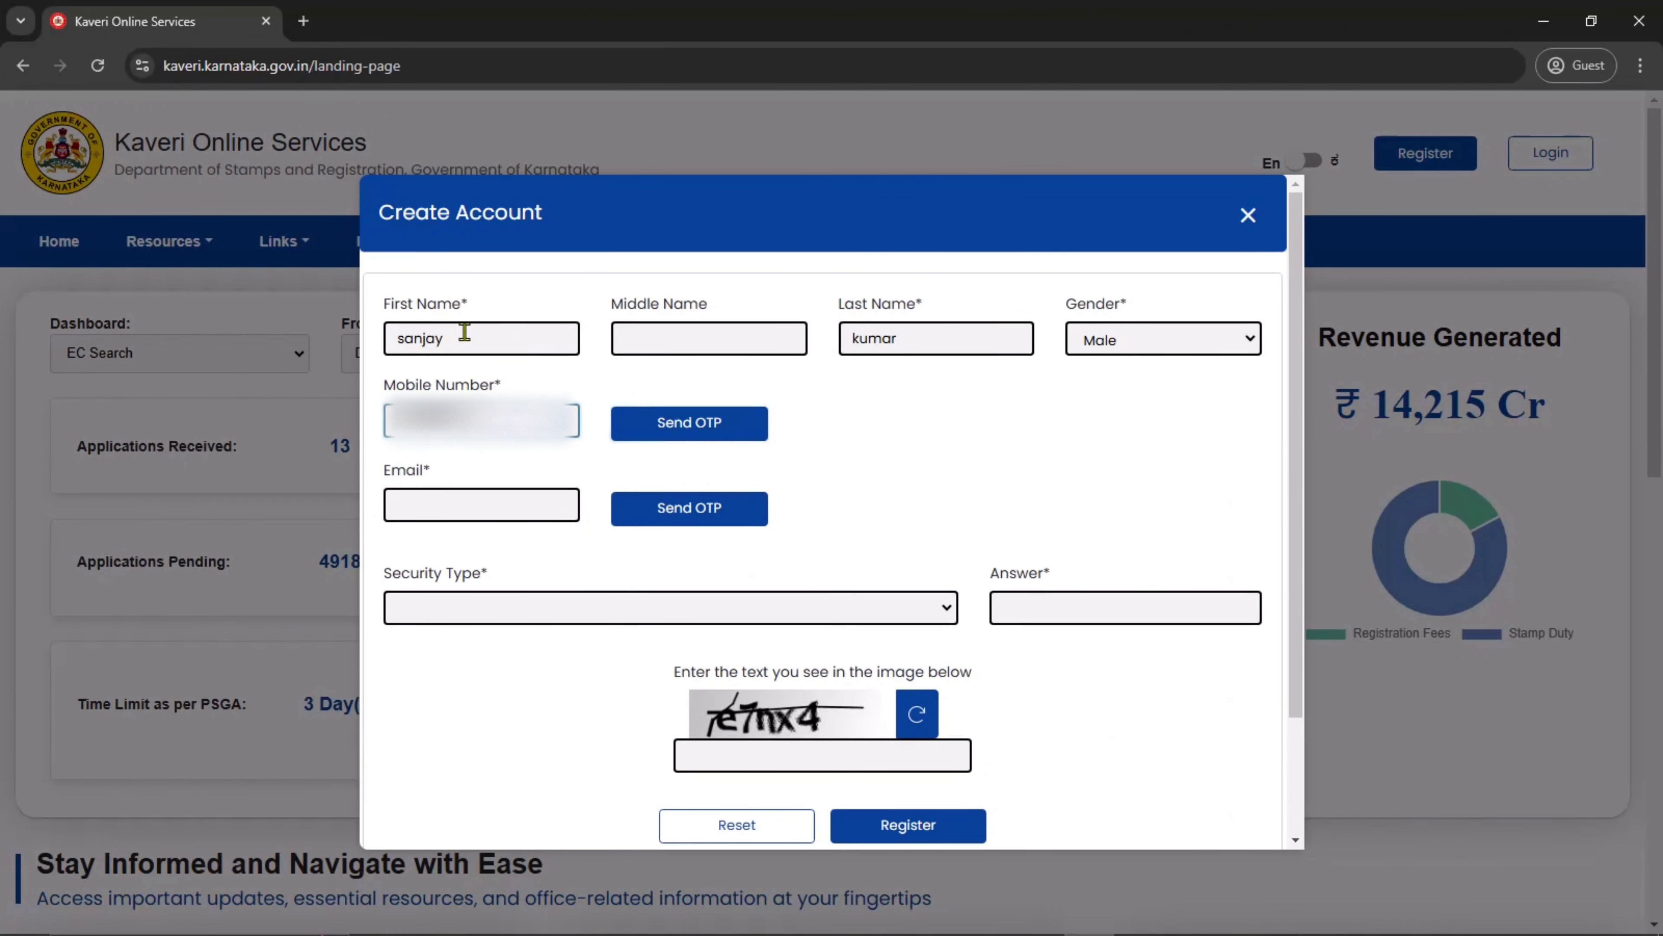
{"action": "left_click", "coordinate": [681, 419]}
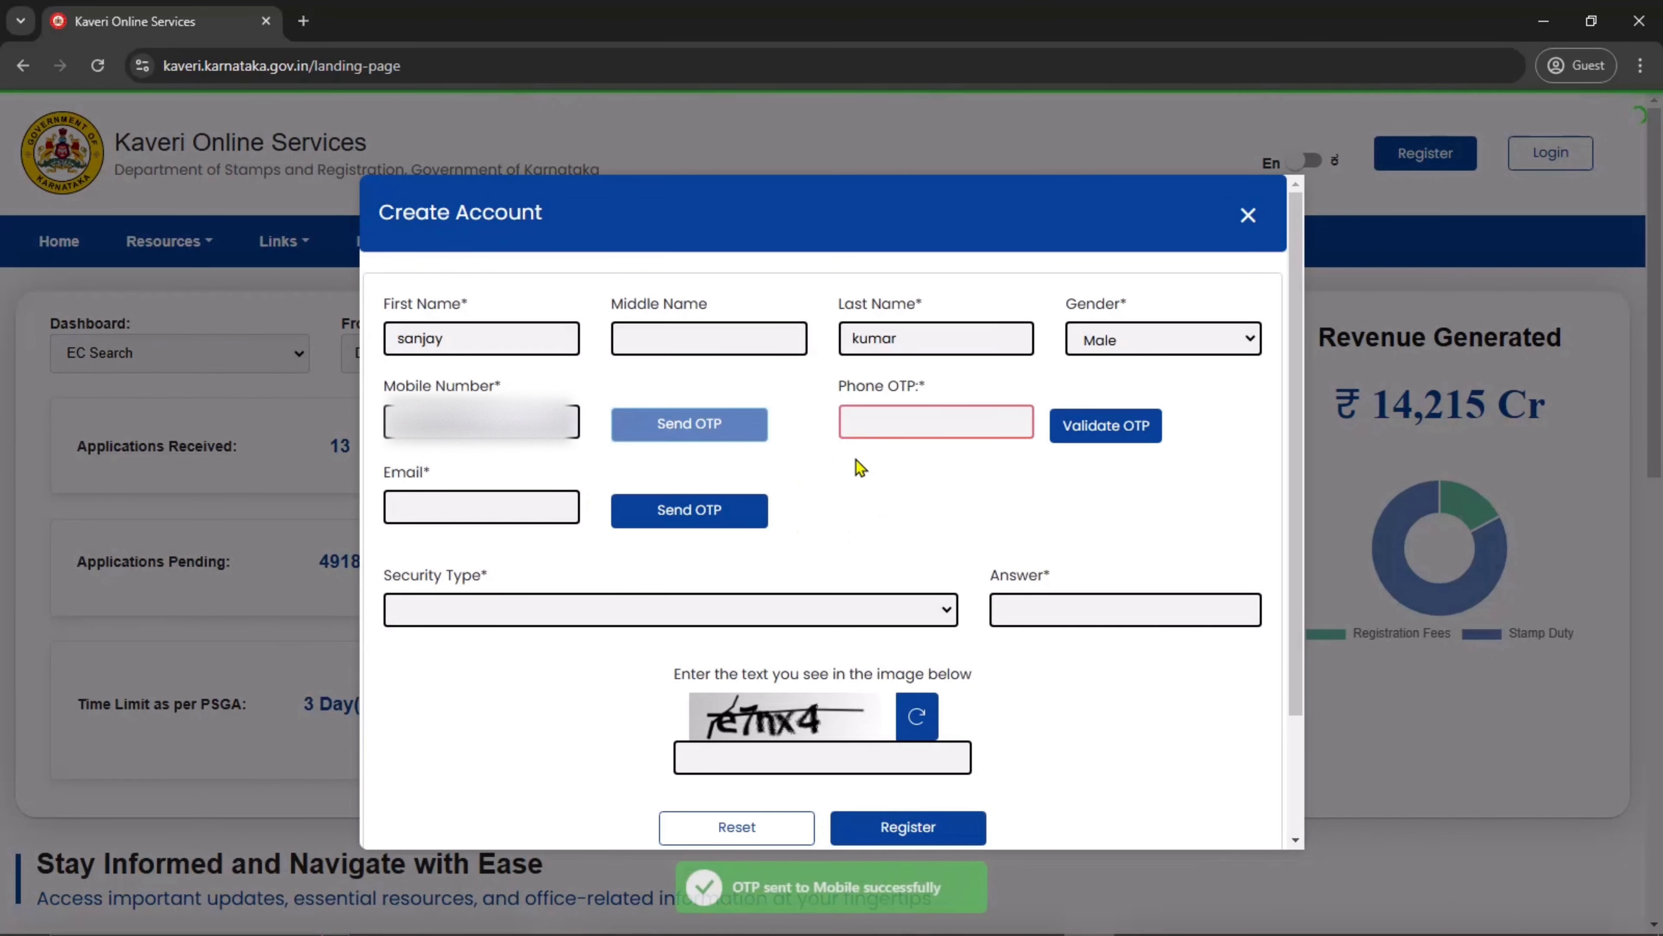
{"action": "left_click", "coordinate": [924, 421]}
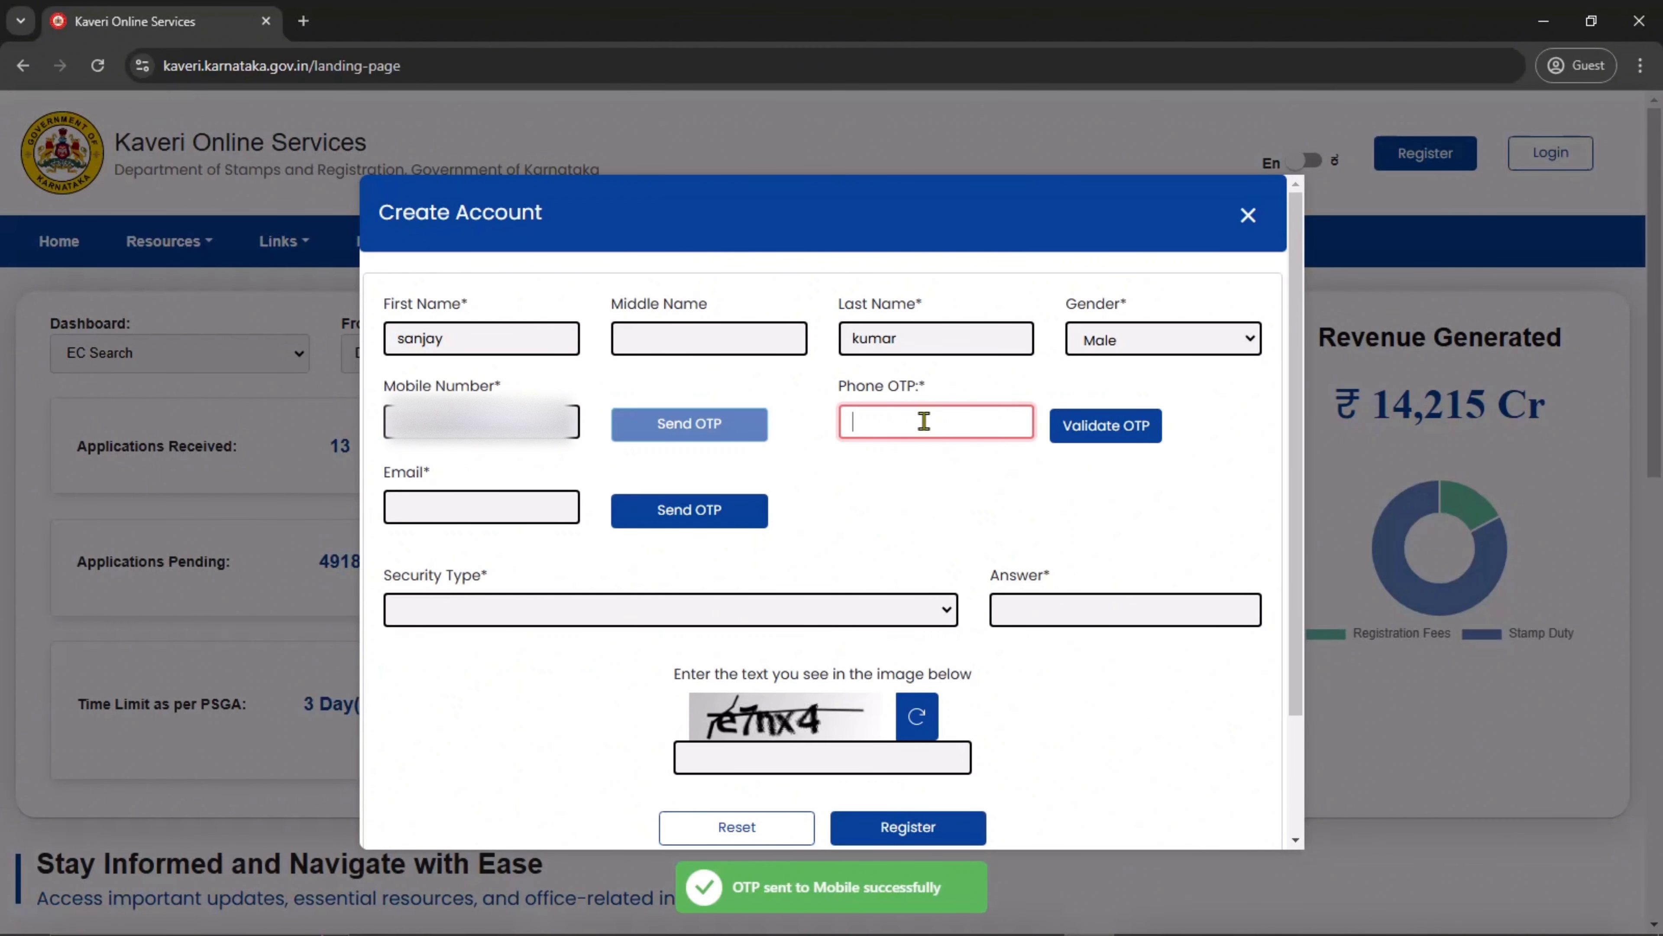
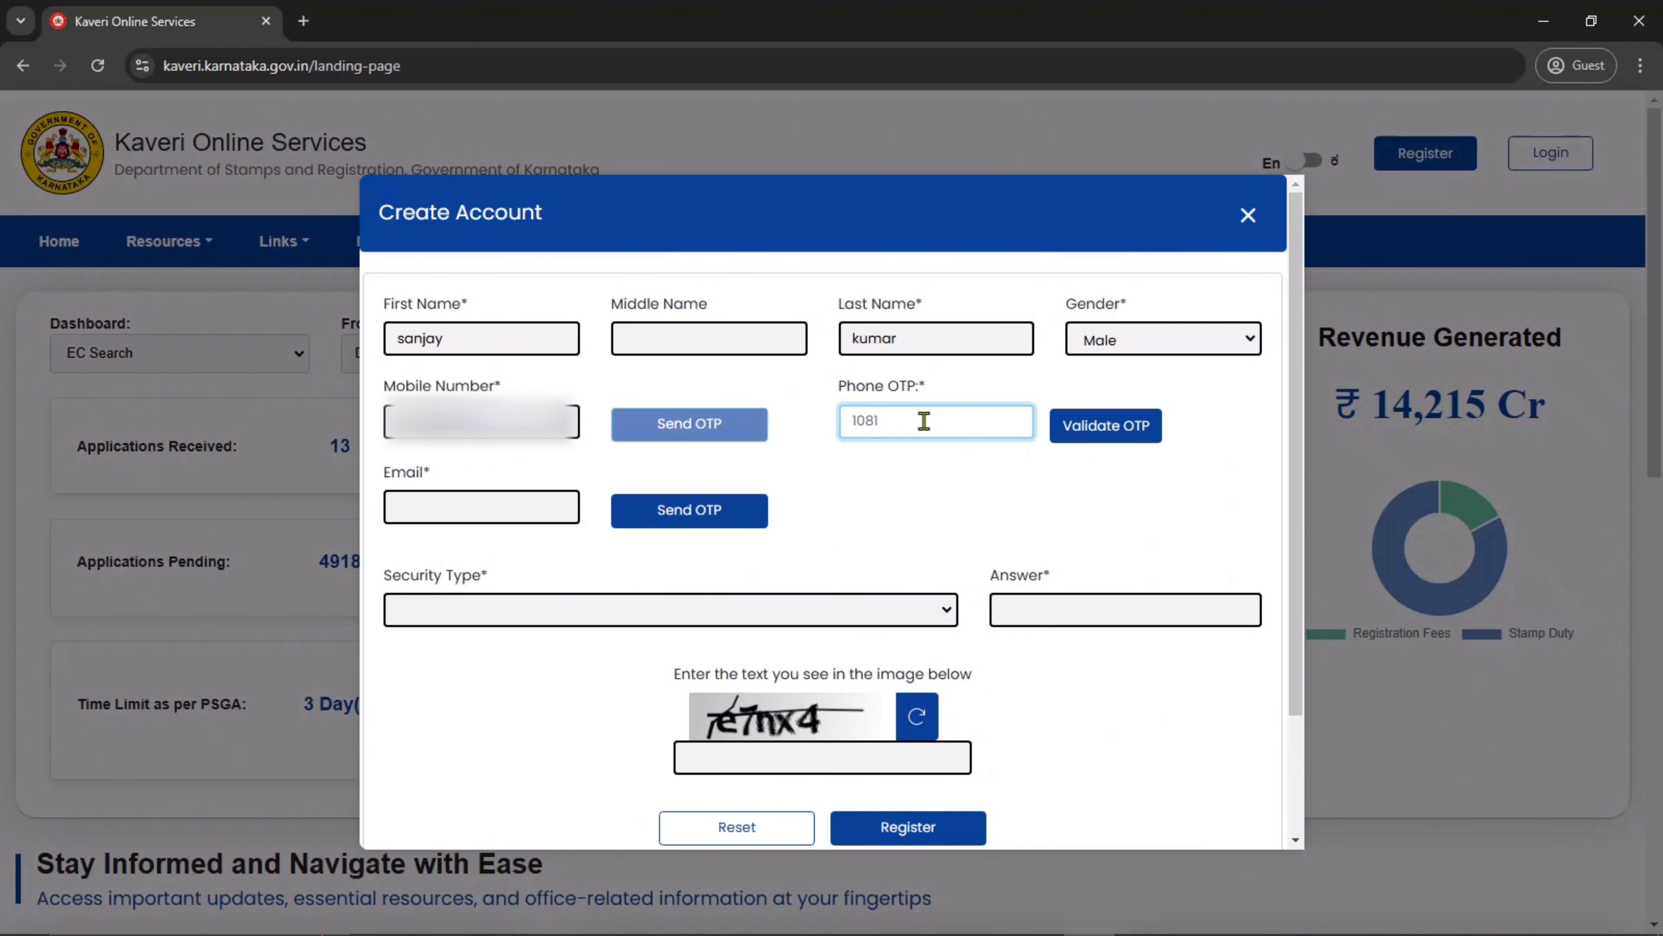
{"action": "left_click", "coordinate": [1106, 425]}
Paste in the e-mail address, send its OTP, and validate the received e-mail code
{"action": "left_click", "coordinate": [425, 521]}
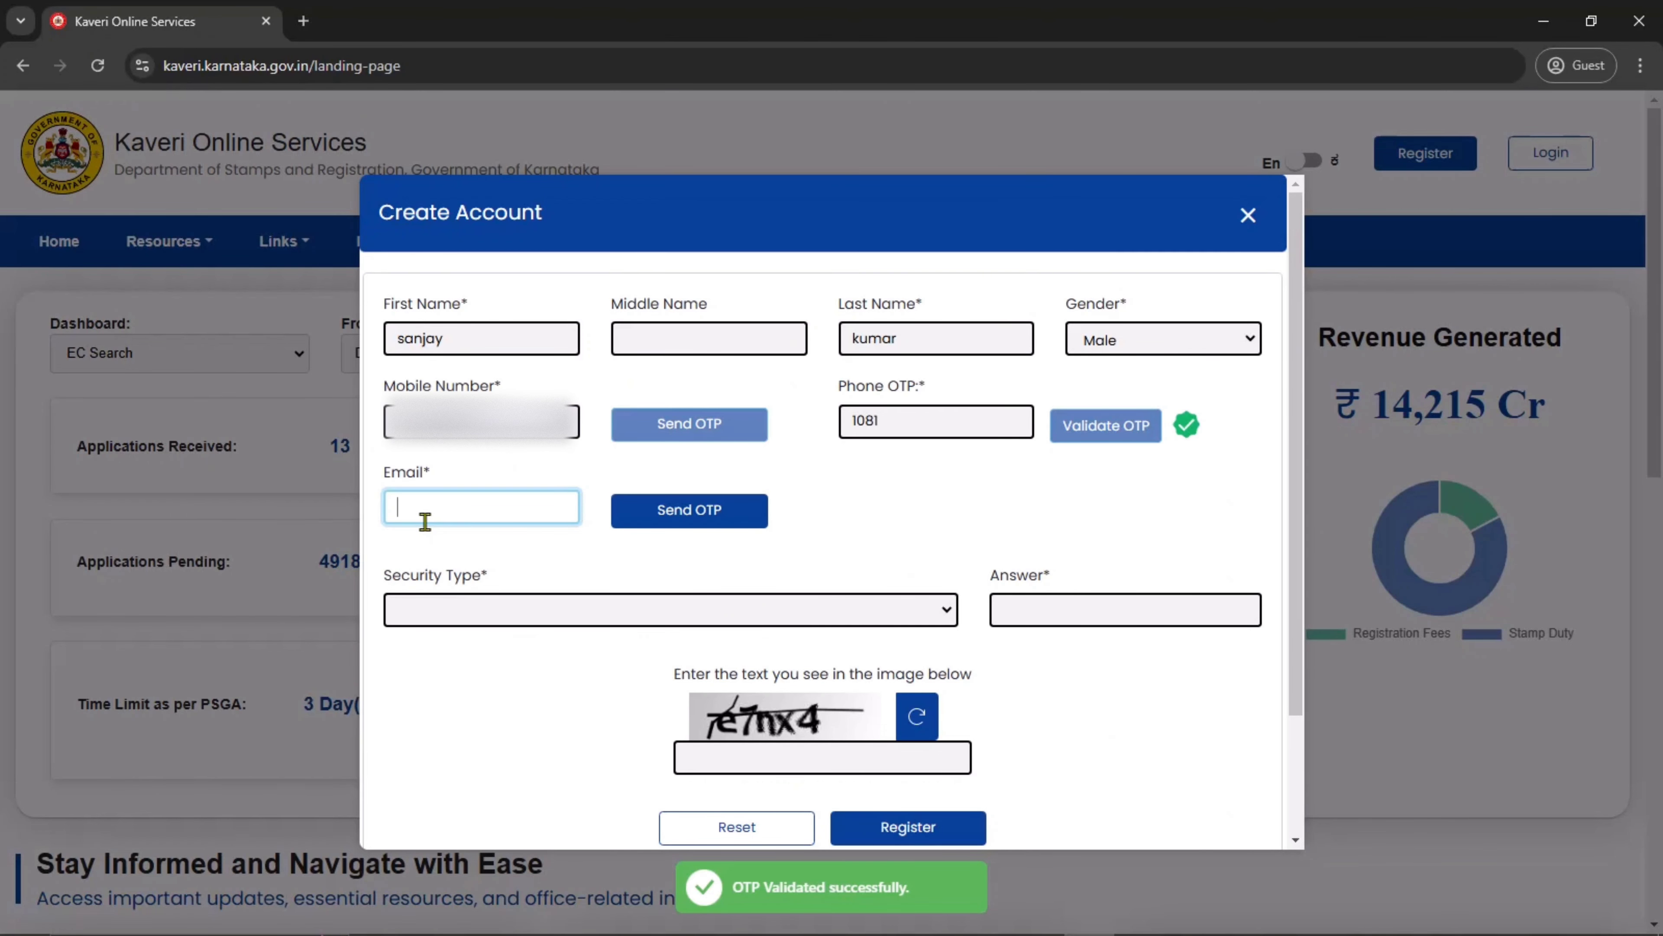
{"action": "key", "text": "ctrl+v"}
{"action": "left_click", "coordinate": [689, 510]}
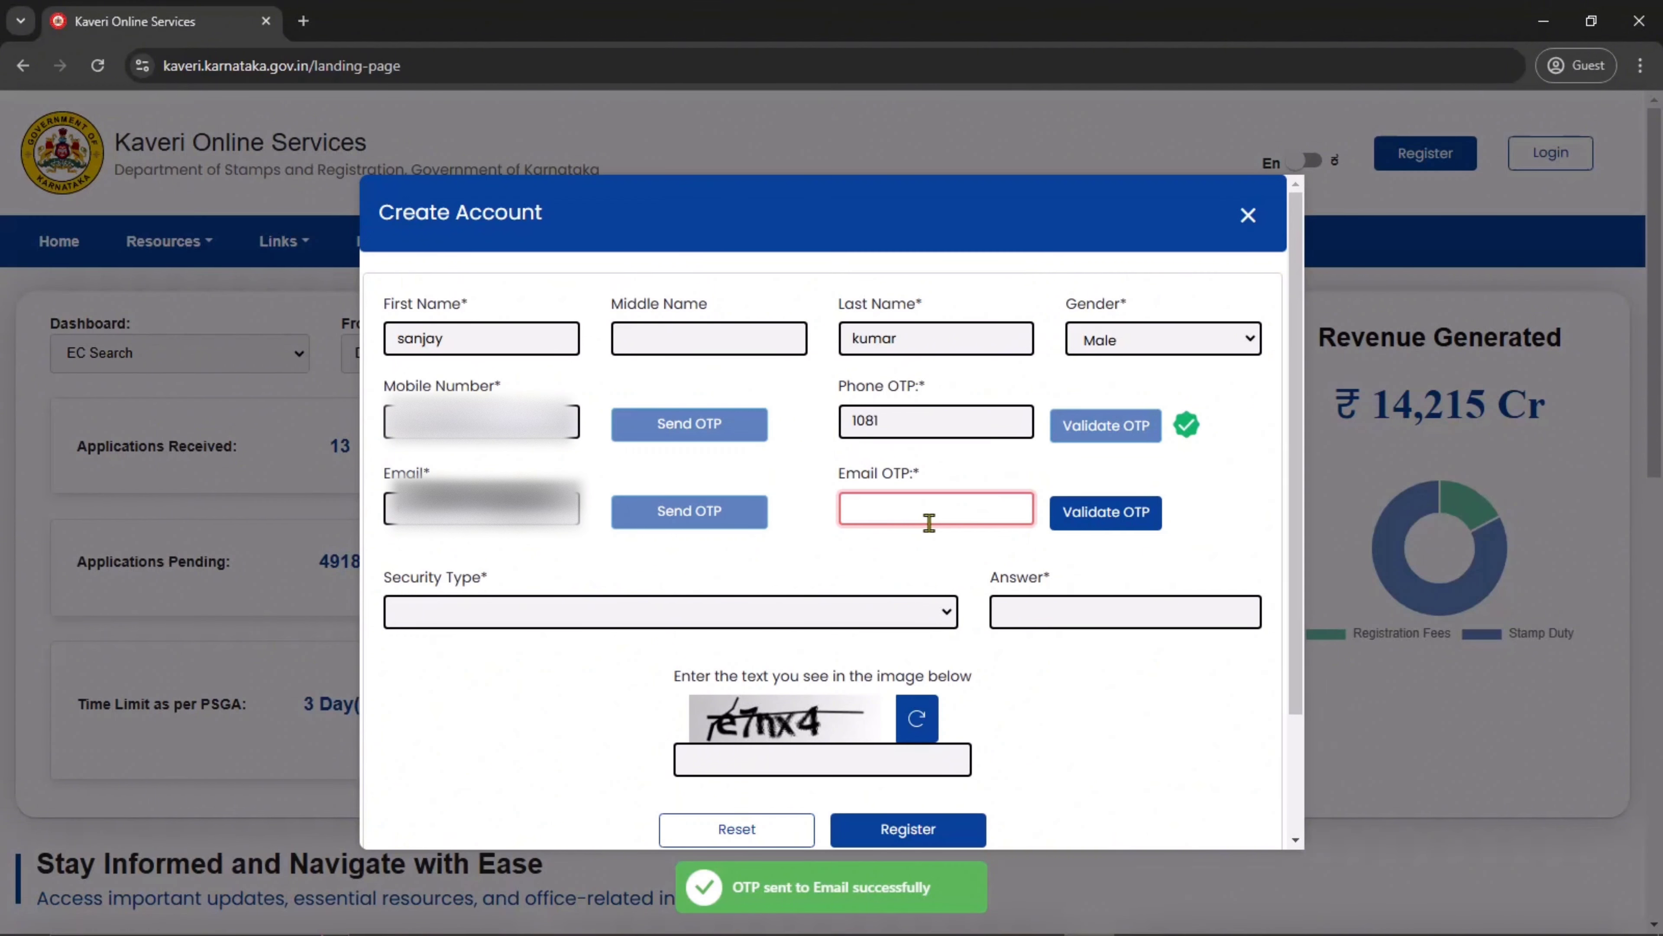
{"action": "left_click", "coordinate": [929, 523]}
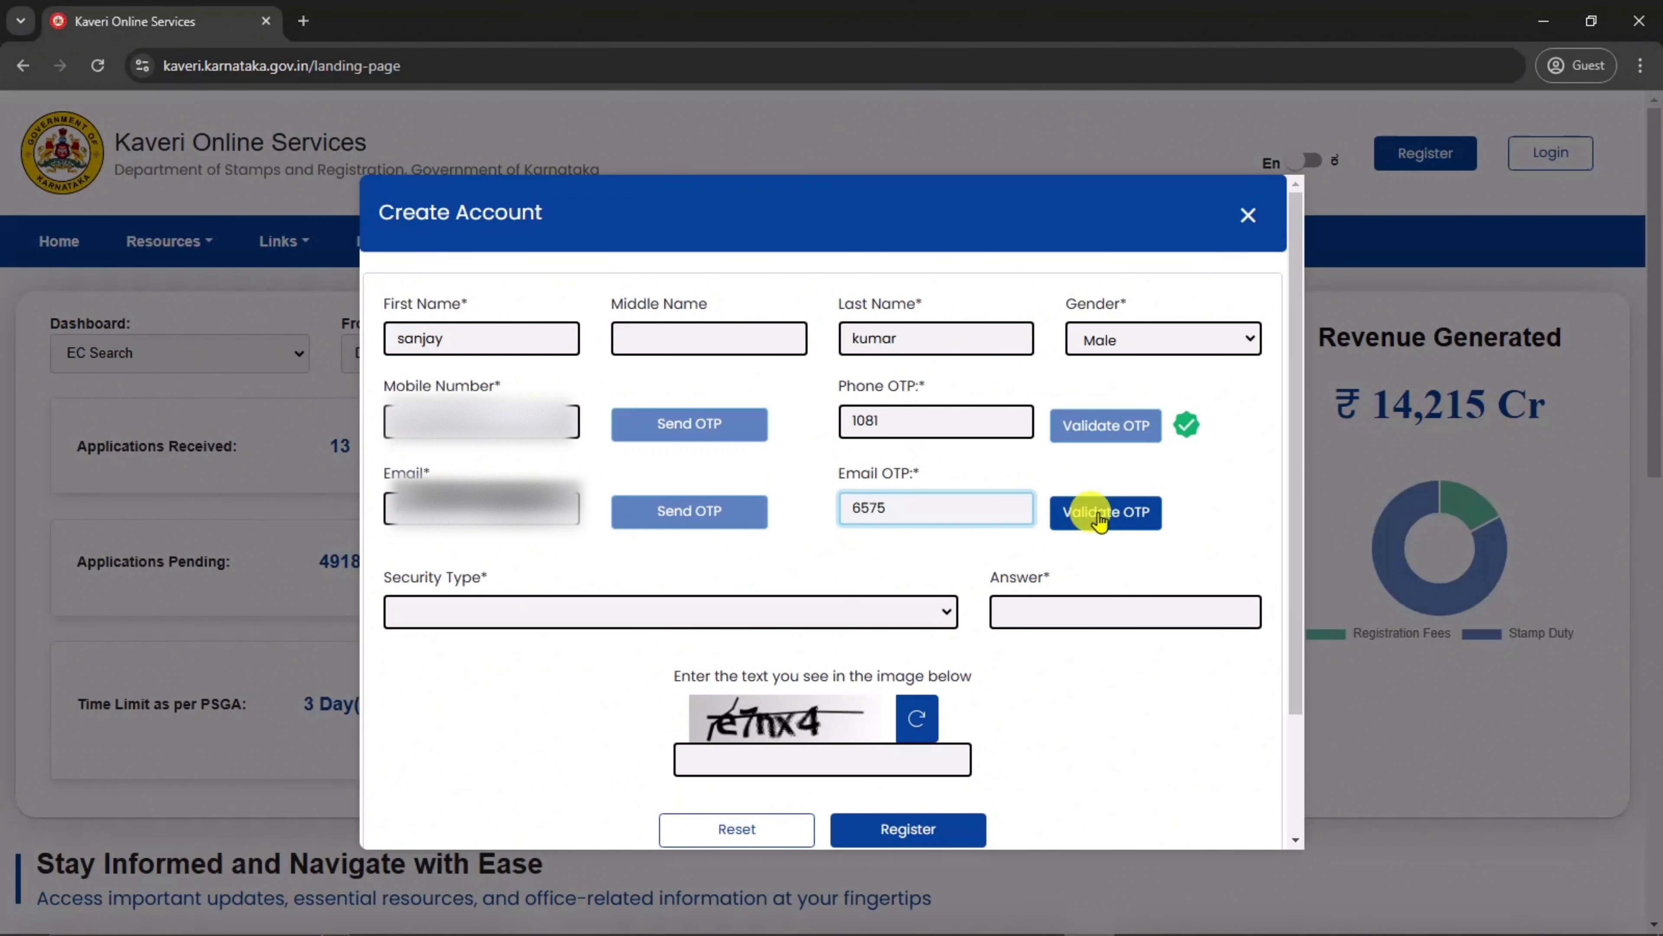
{"action": "left_click", "coordinate": [1100, 514]}
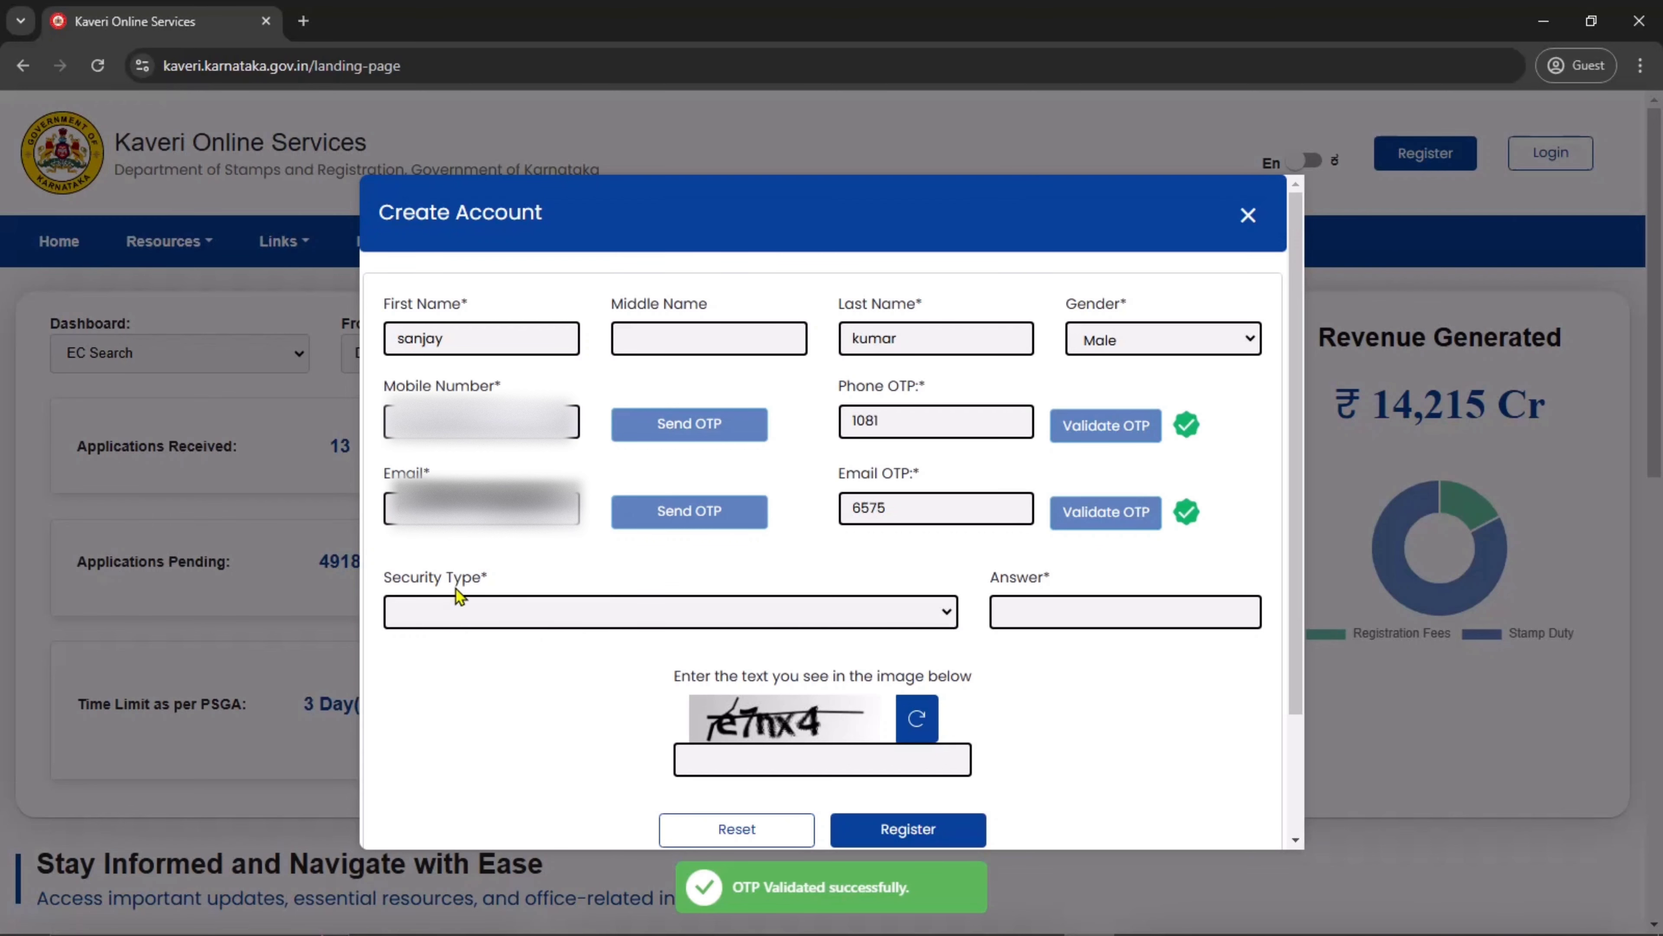
Choose 'When is your date of birth?' as the security question and enter the birth date answer
{"action": "left_click", "coordinate": [523, 616]}
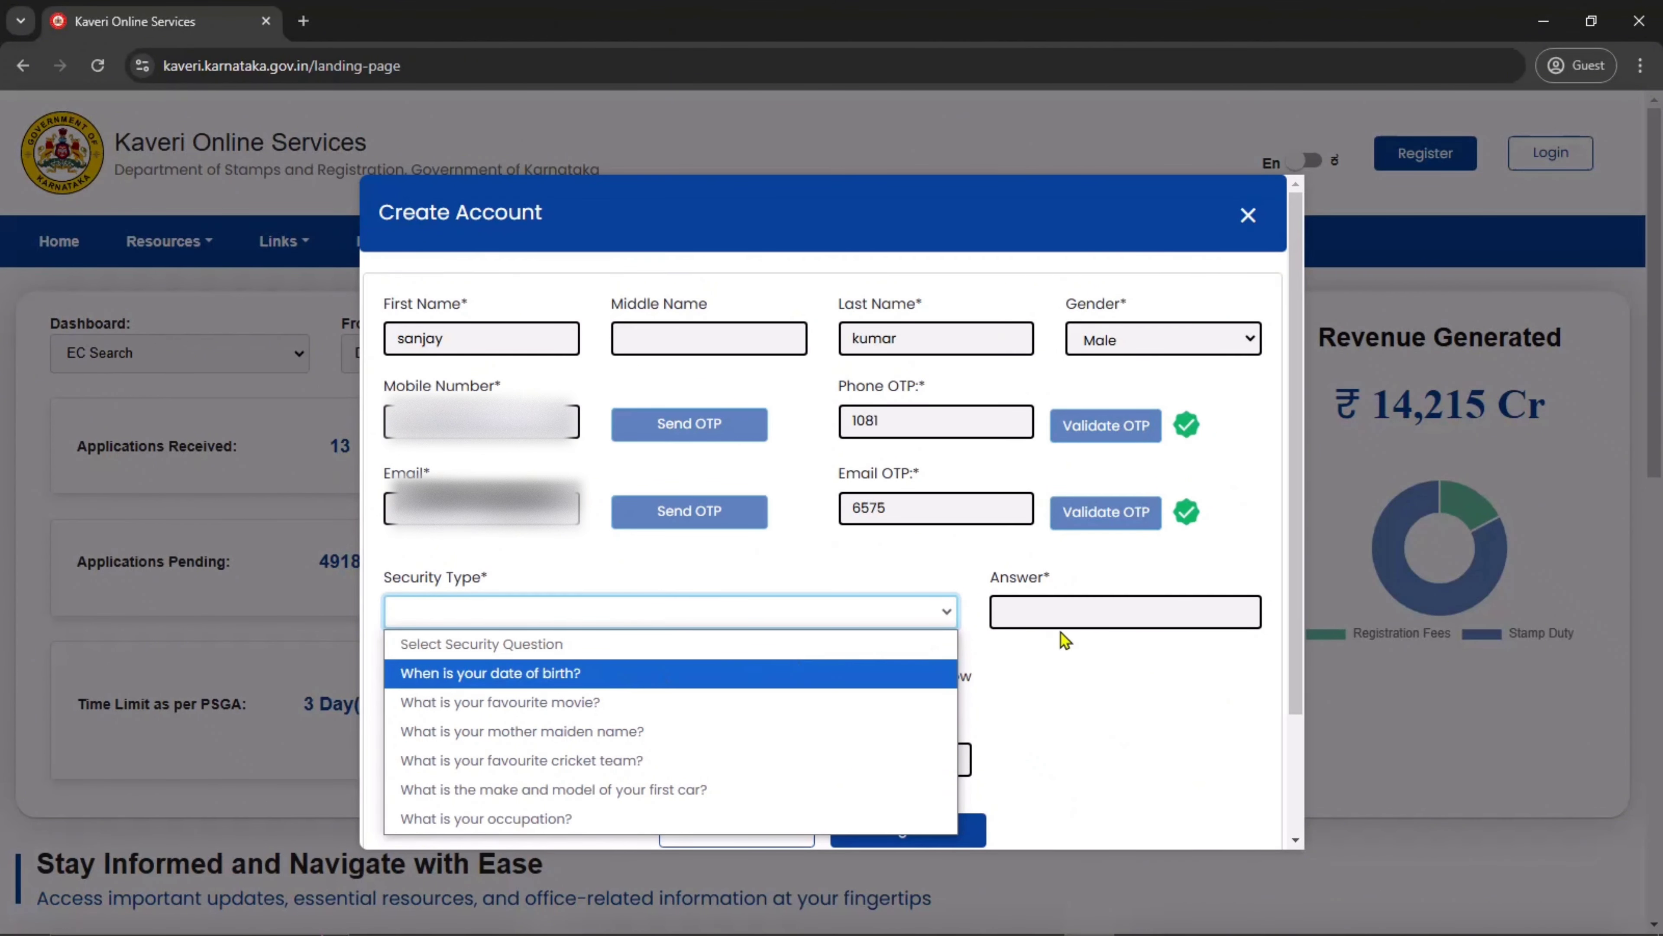
{"action": "left_click", "coordinate": [1095, 665]}
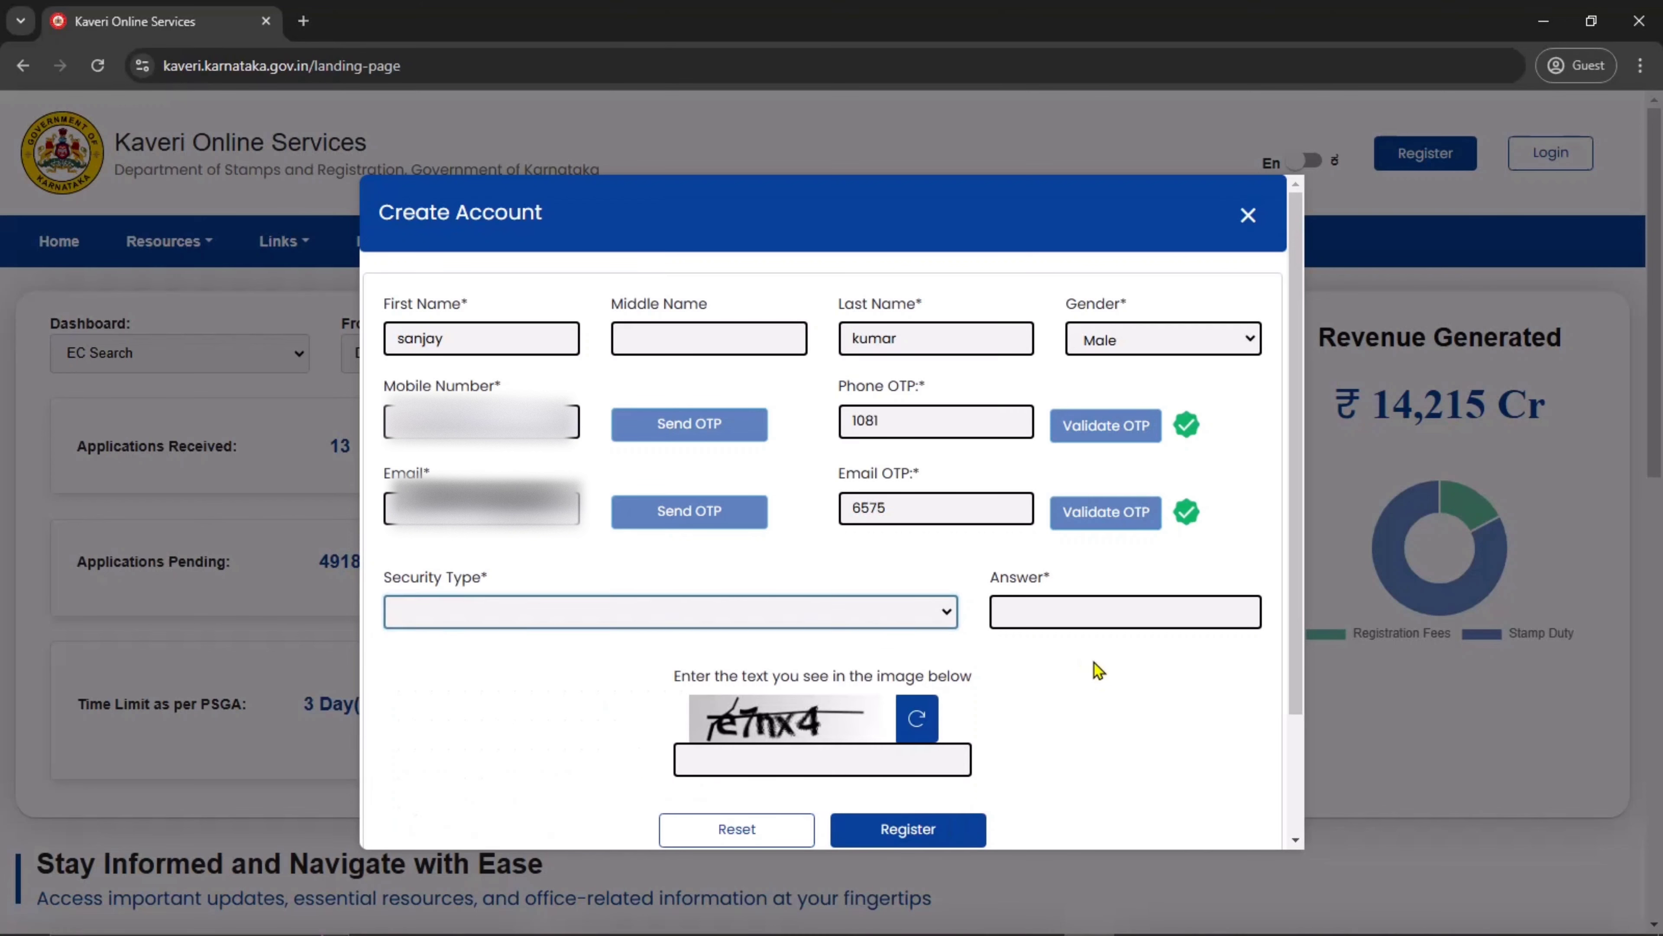
{"action": "left_click", "coordinate": [667, 619]}
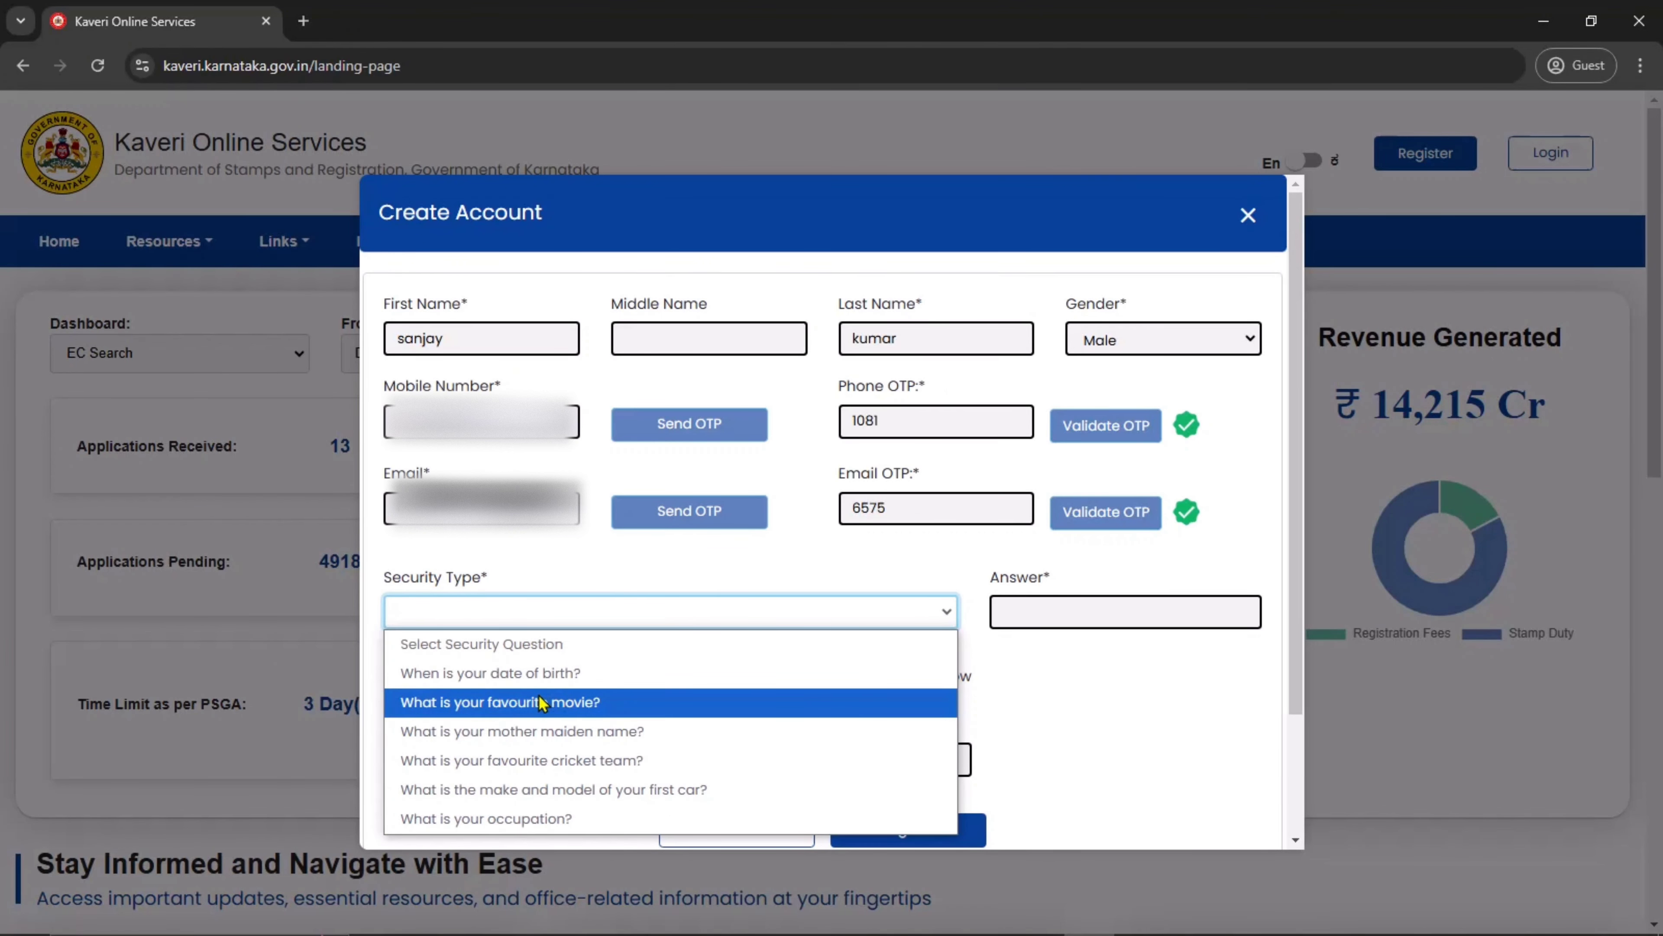
{"action": "left_click", "coordinate": [543, 673]}
{"action": "left_click", "coordinate": [1158, 611]}
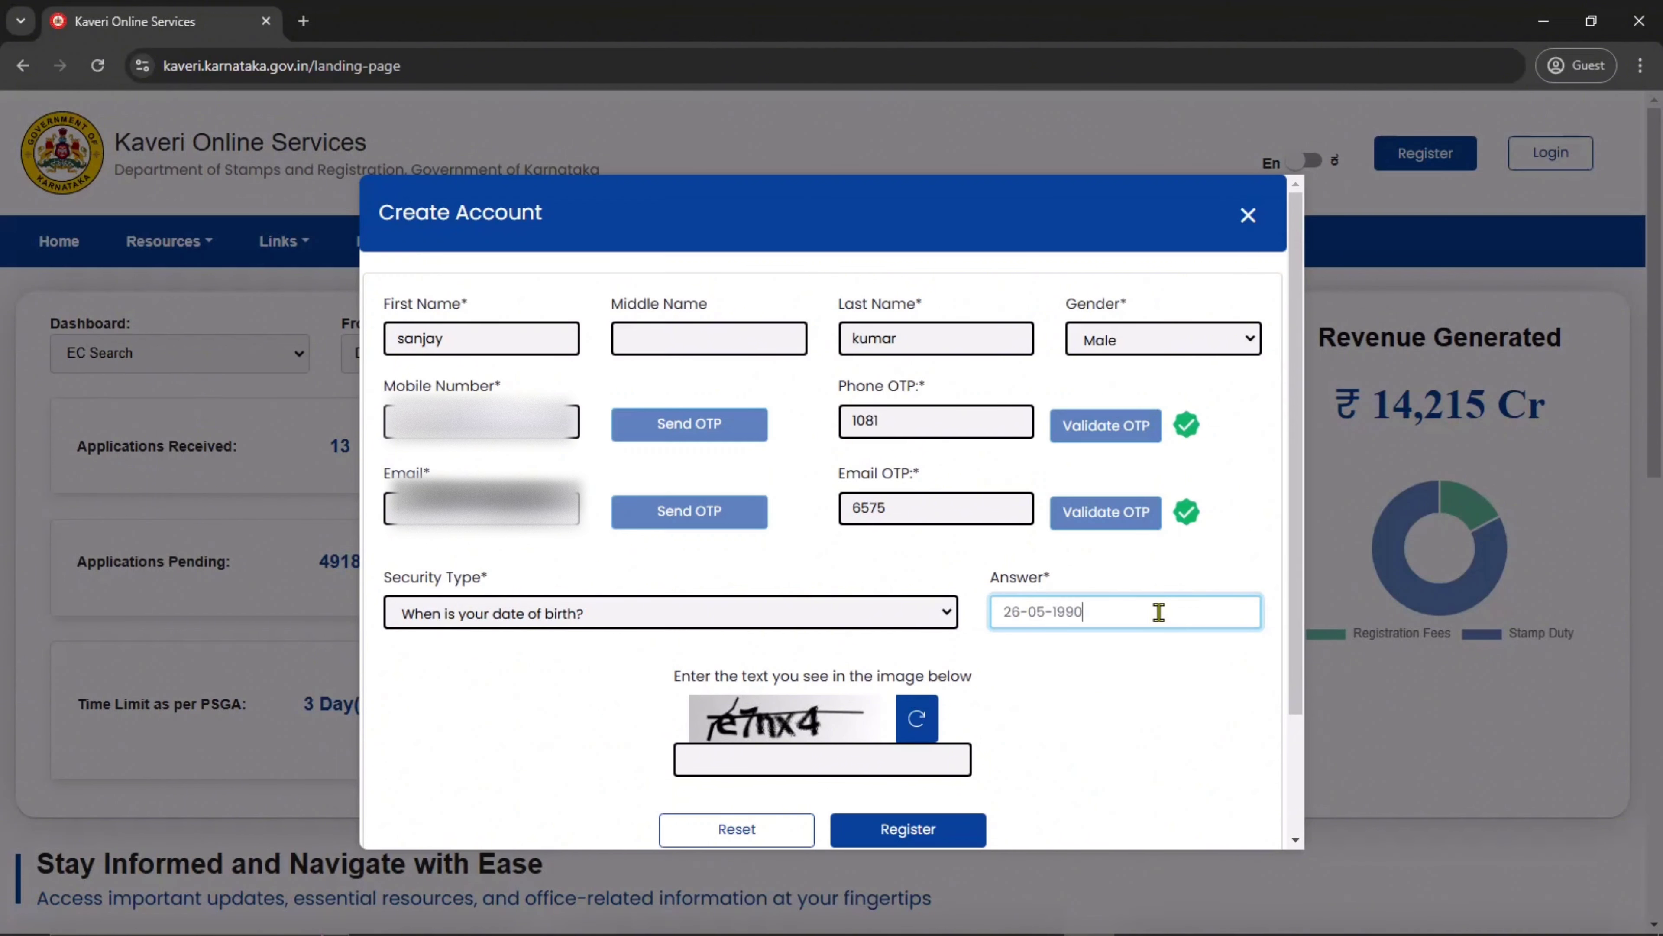
Fill in the captcha and submit the registration
{"action": "left_click", "coordinate": [766, 770]}
{"action": "type", "text": "e7nx4"}
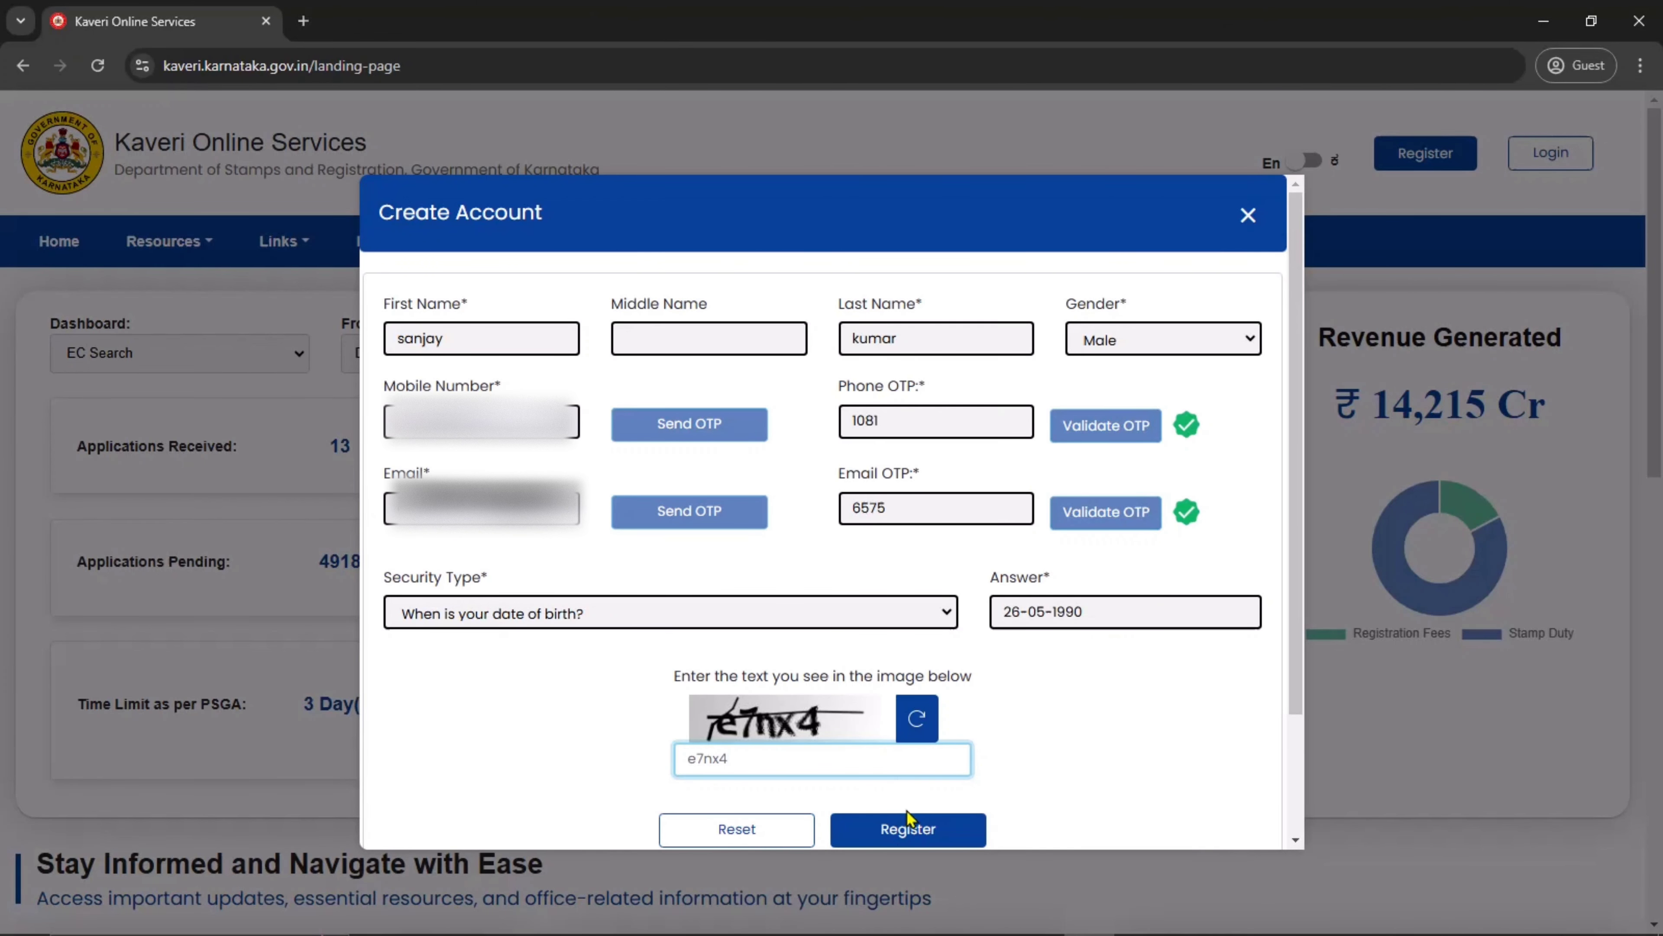
{"action": "left_click", "coordinate": [908, 829]}
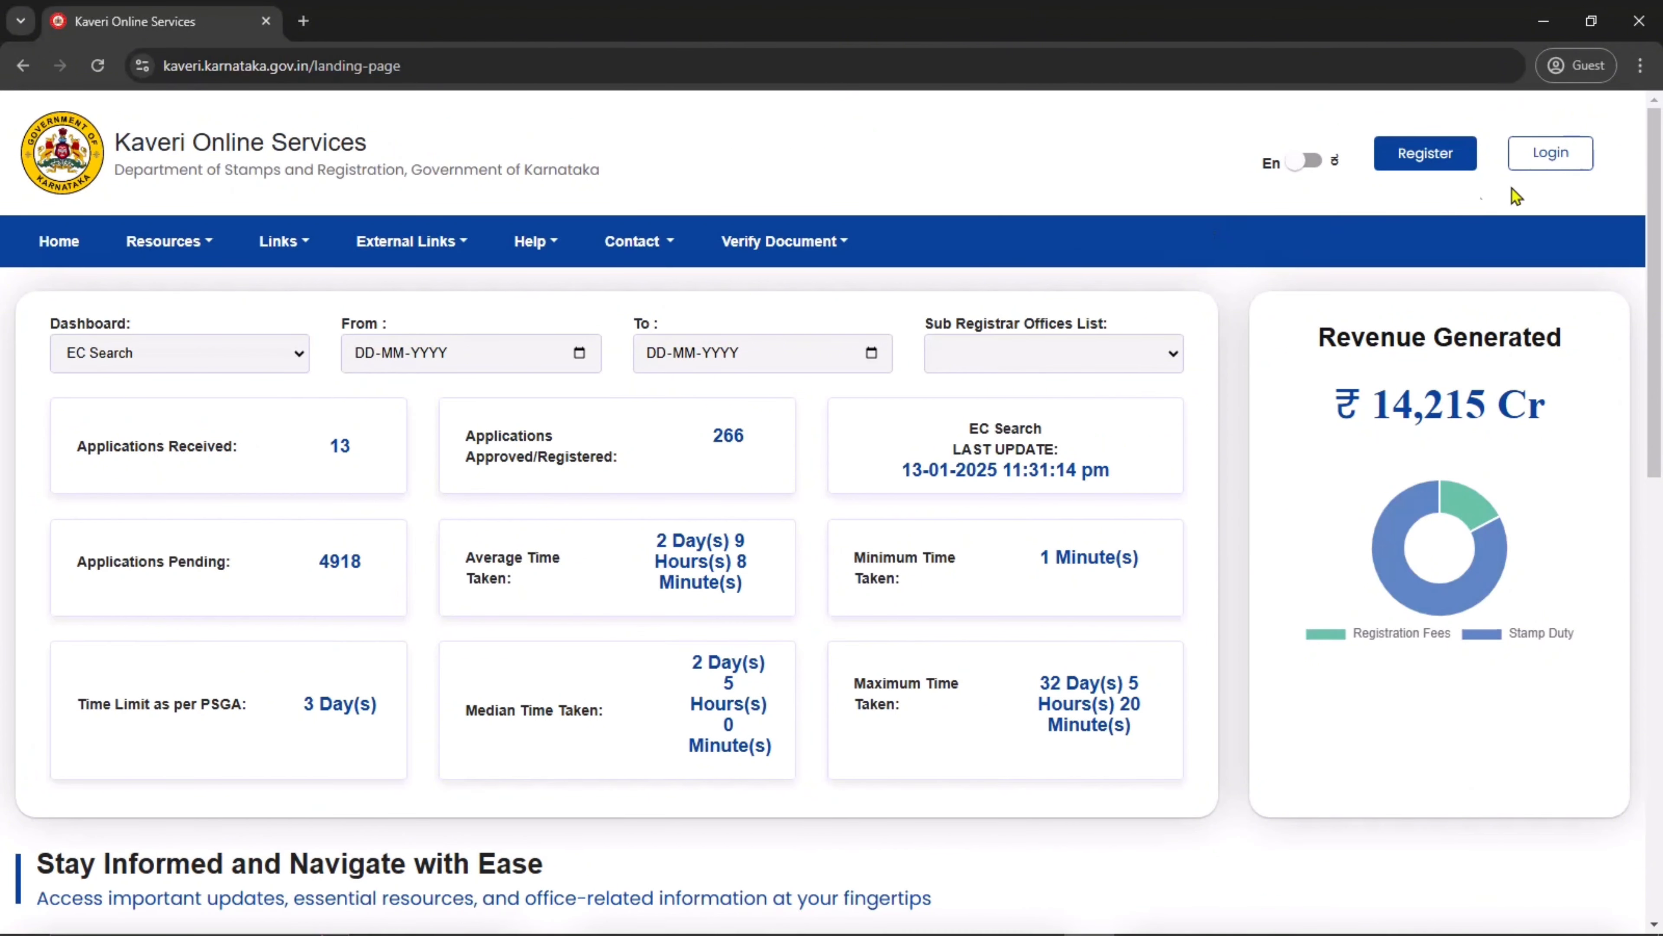
Log in with the new username, password and captcha, then confirm with the one-time code
{"action": "left_click", "coordinate": [1551, 157]}
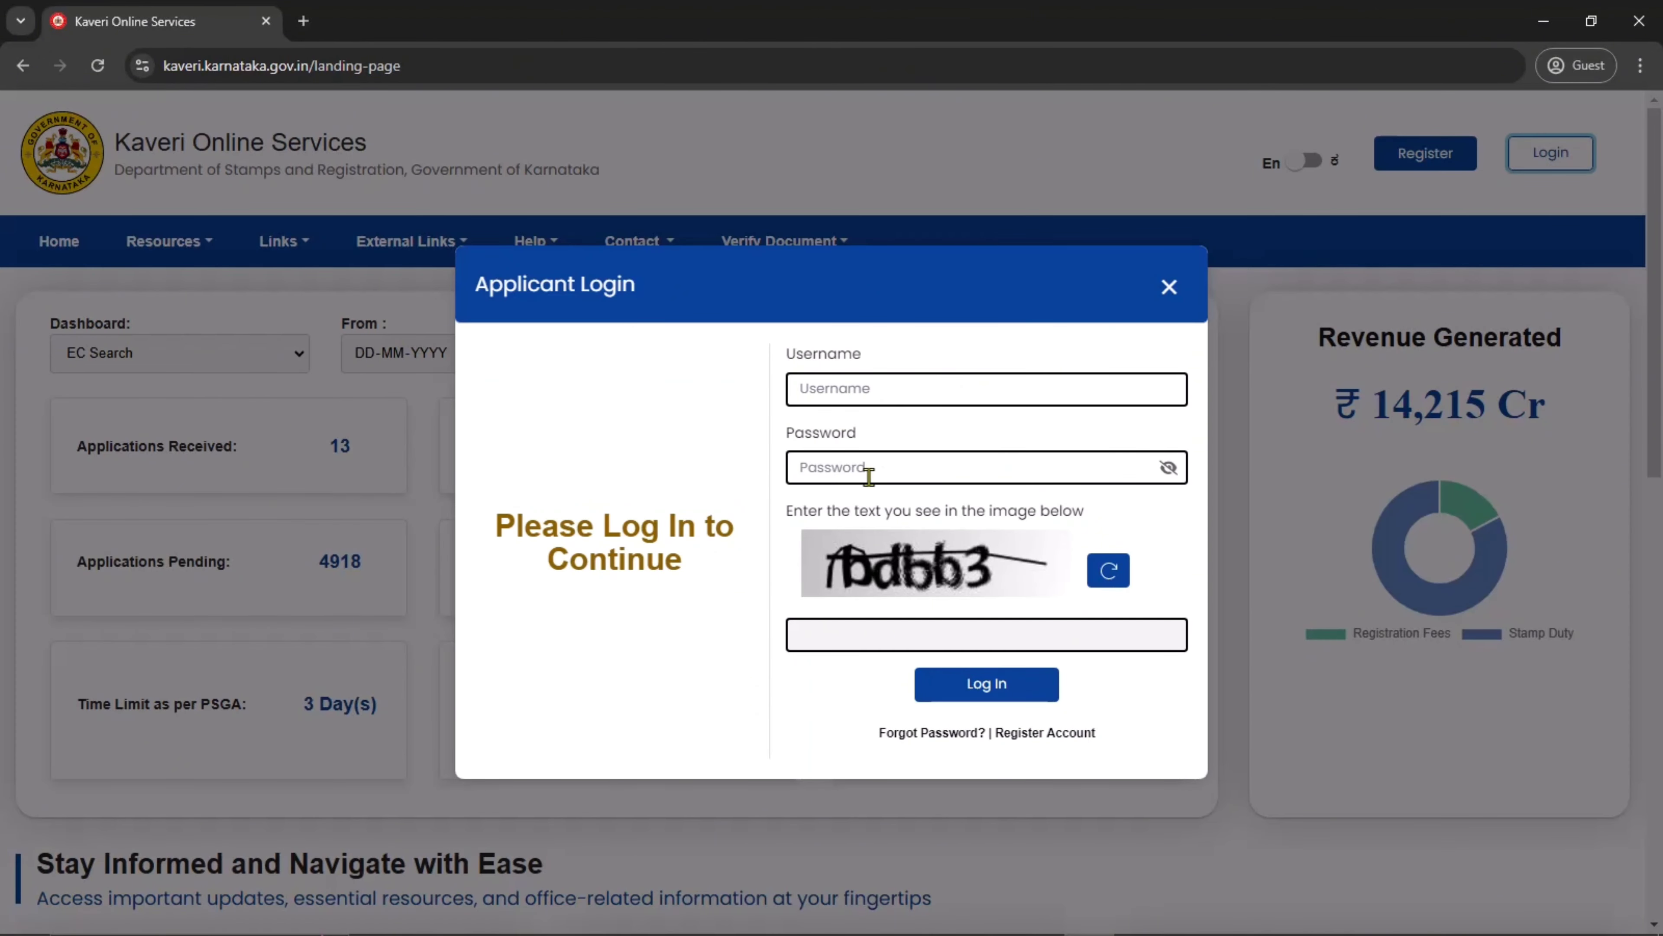
{"action": "left_click", "coordinate": [849, 387]}
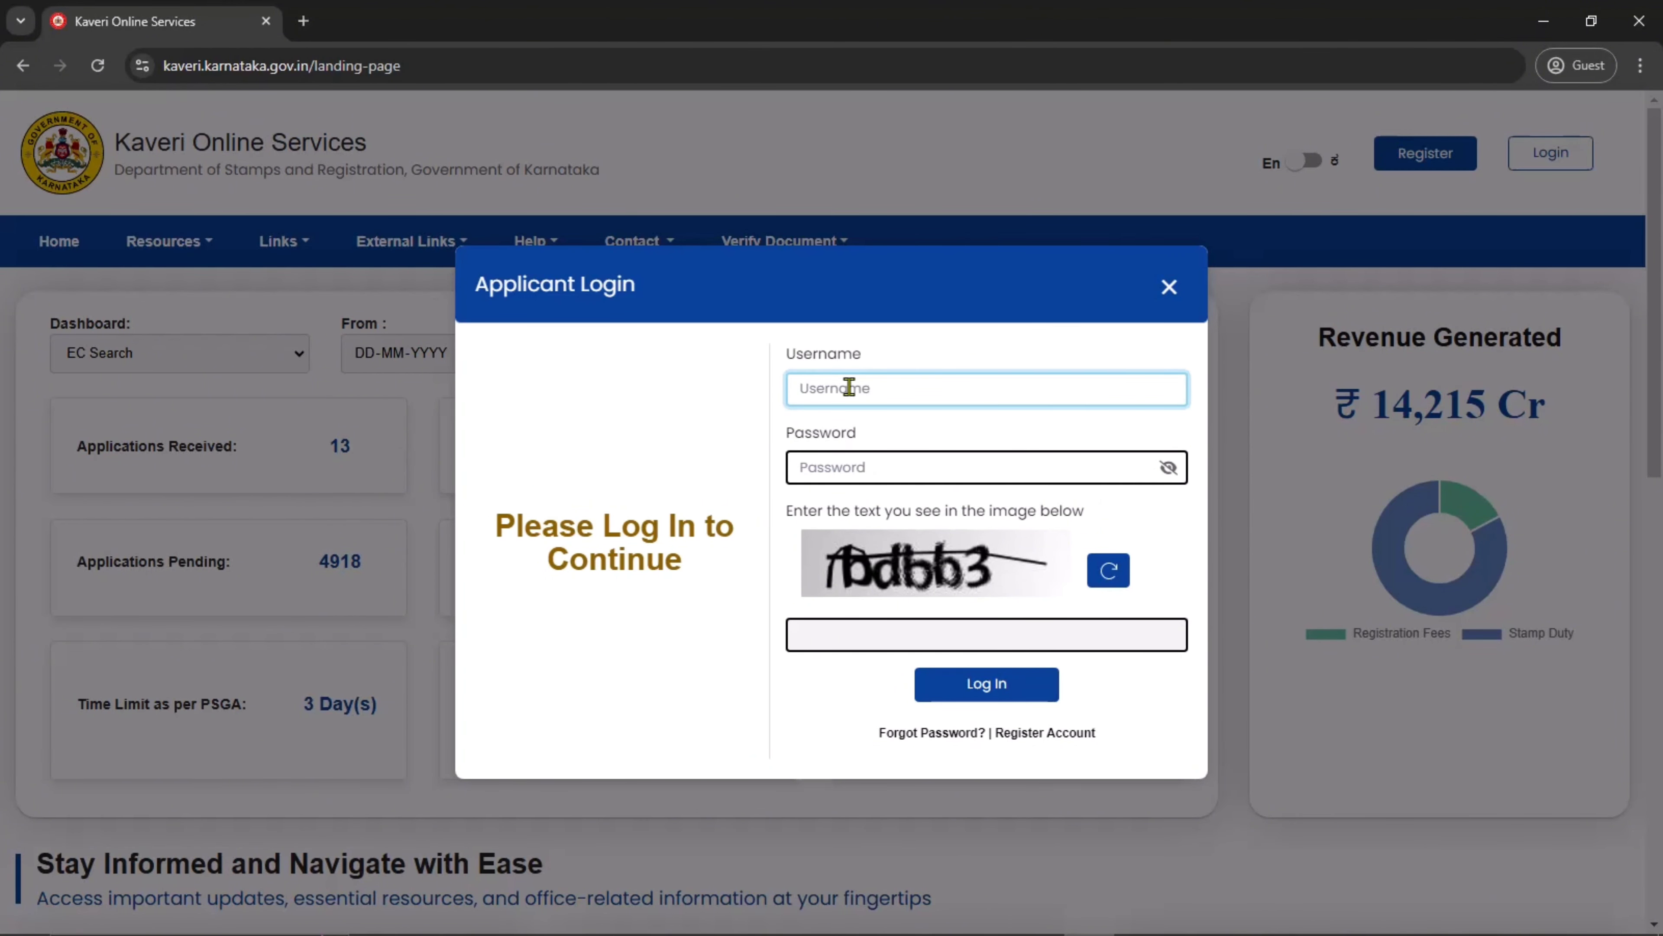
{"action": "type", "text": "a"}
{"action": "key", "text": "Tab"}
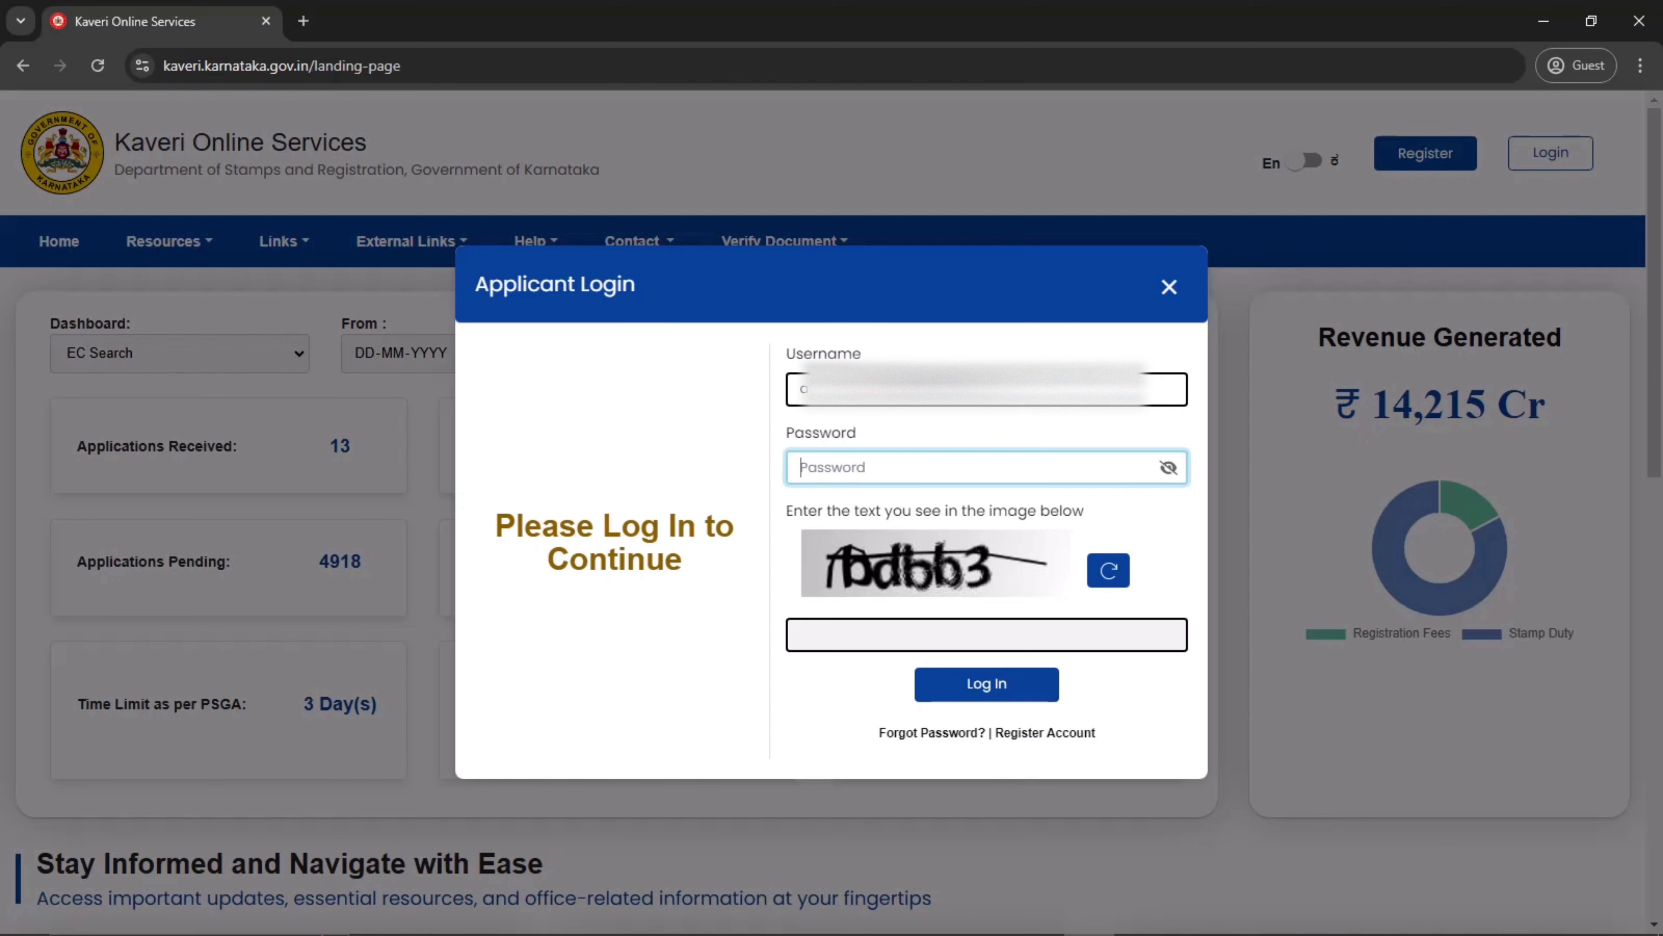
{"action": "type", "text": "••••••"}
{"action": "left_click", "coordinate": [1087, 635]}
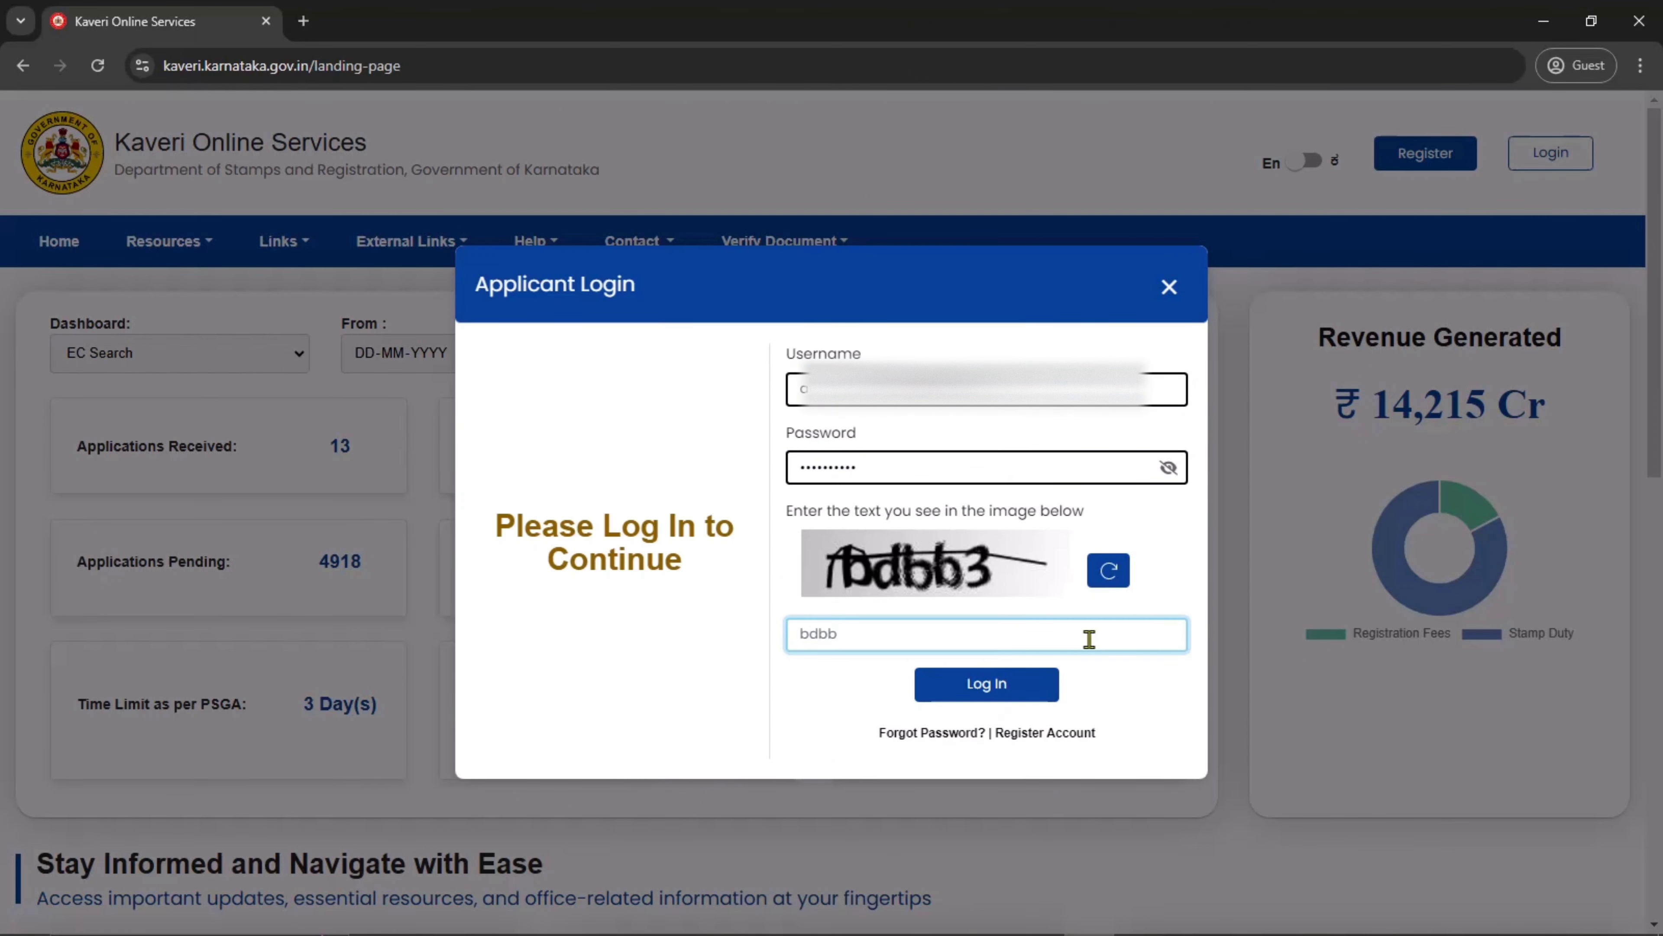
{"action": "key", "text": "Return"}
{"action": "left_click", "coordinate": [898, 483]}
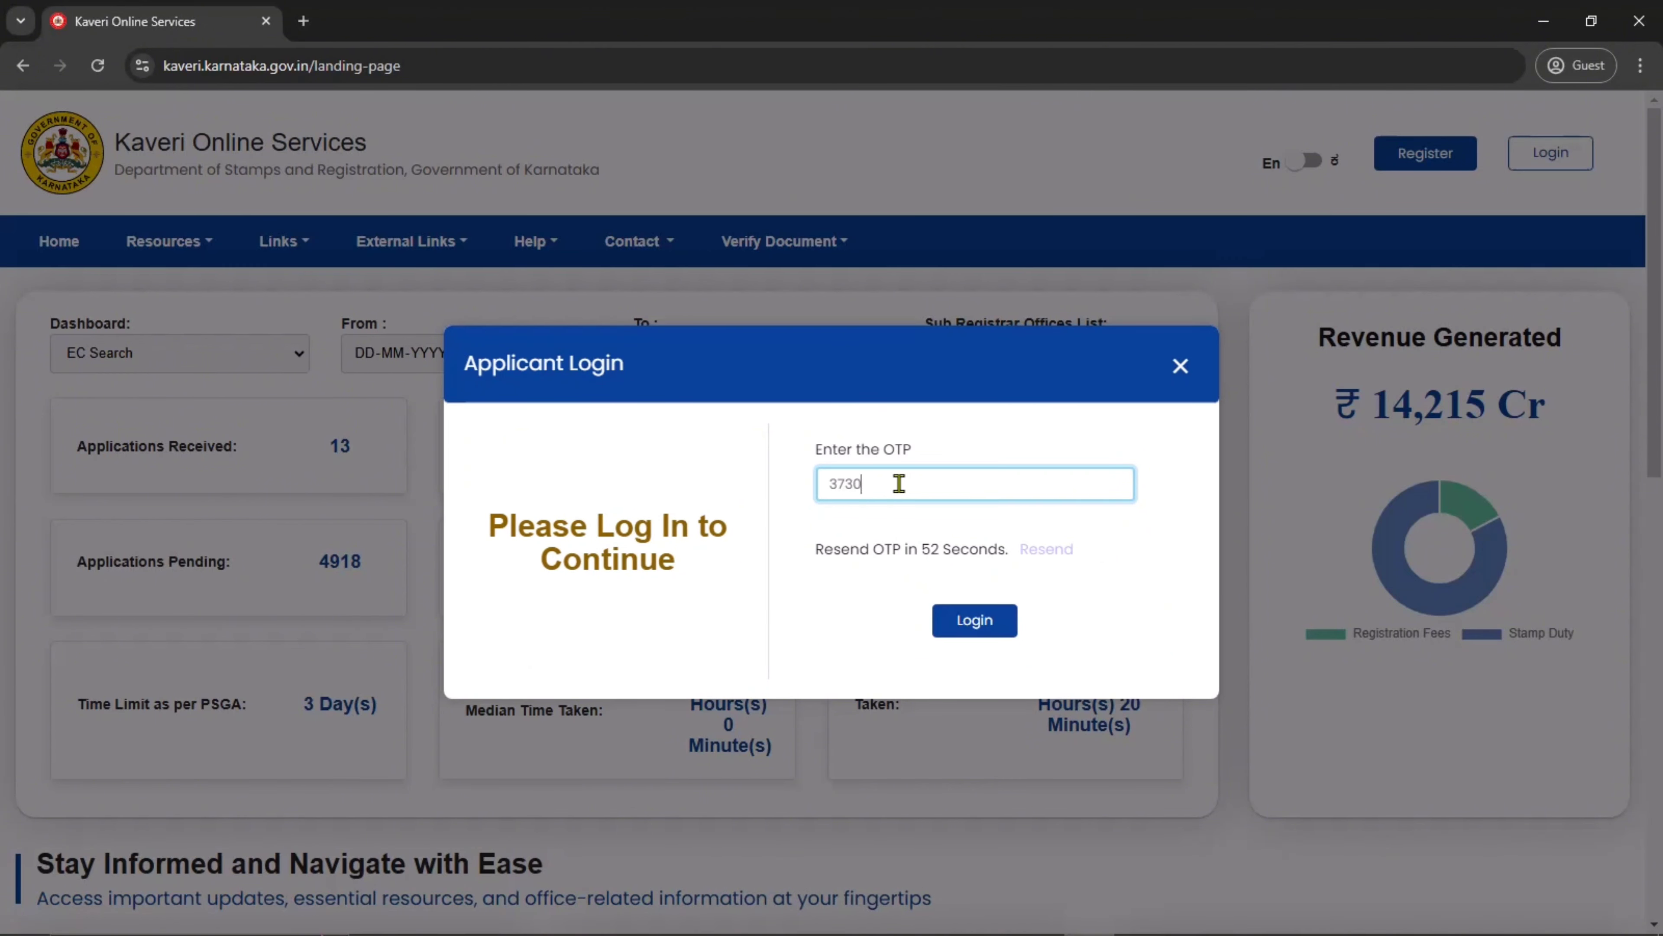
{"action": "left_click", "coordinate": [975, 619]}
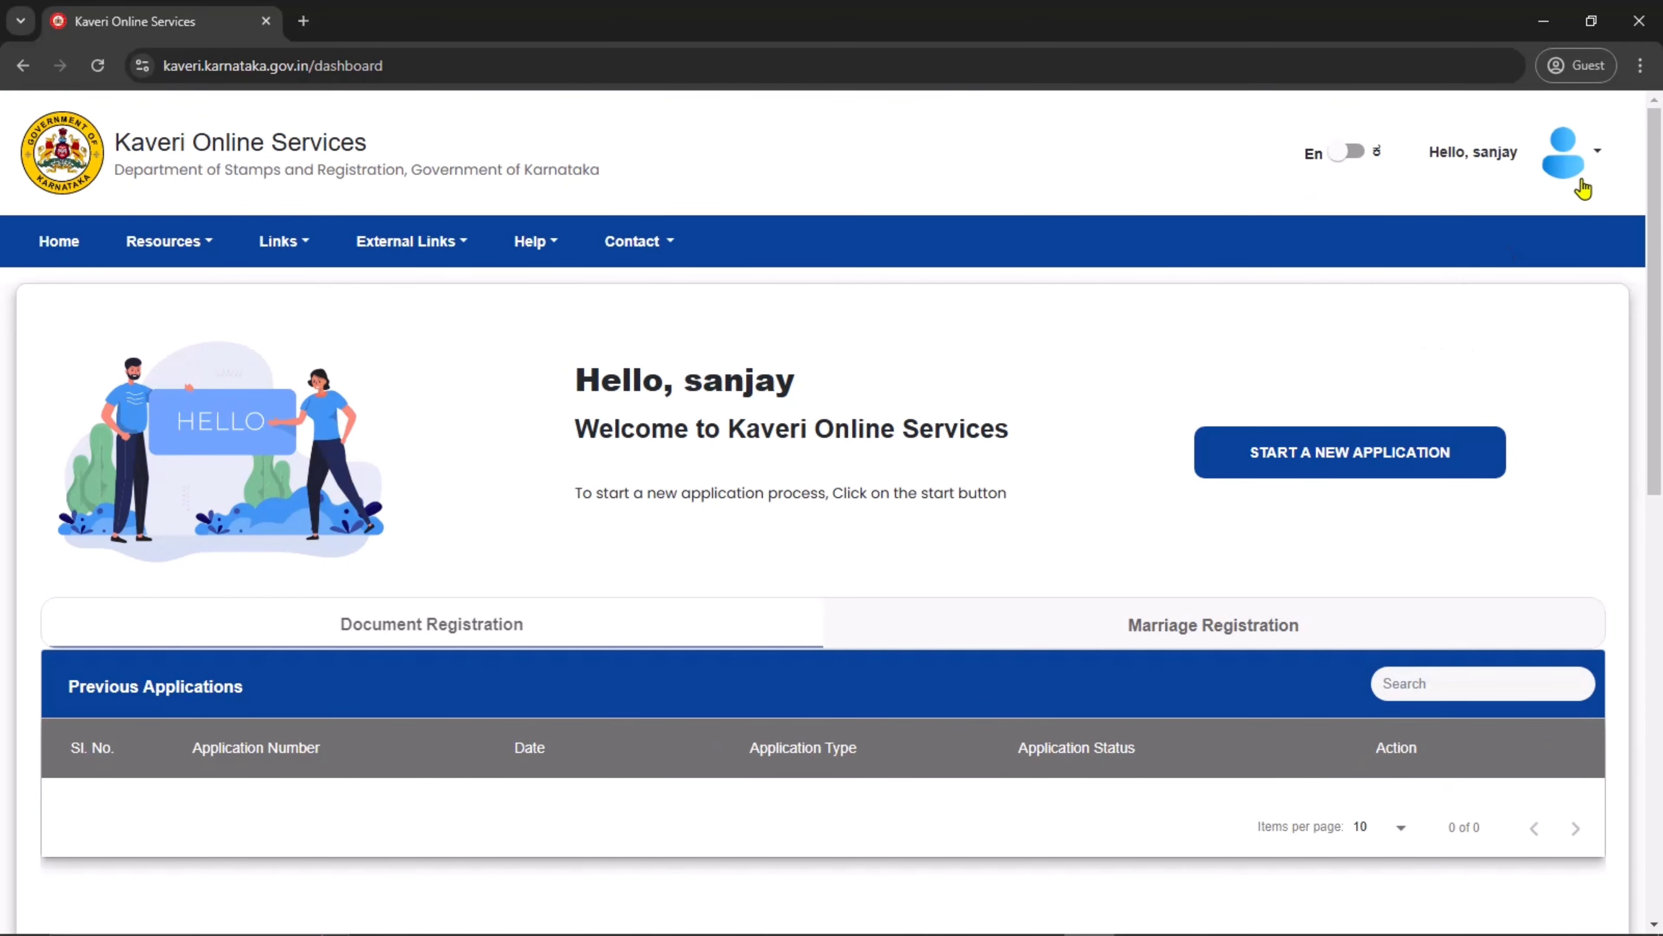
From the avatar menu's Change Password page, enter the old password and the new one twice, then save
{"action": "left_click", "coordinate": [1596, 161]}
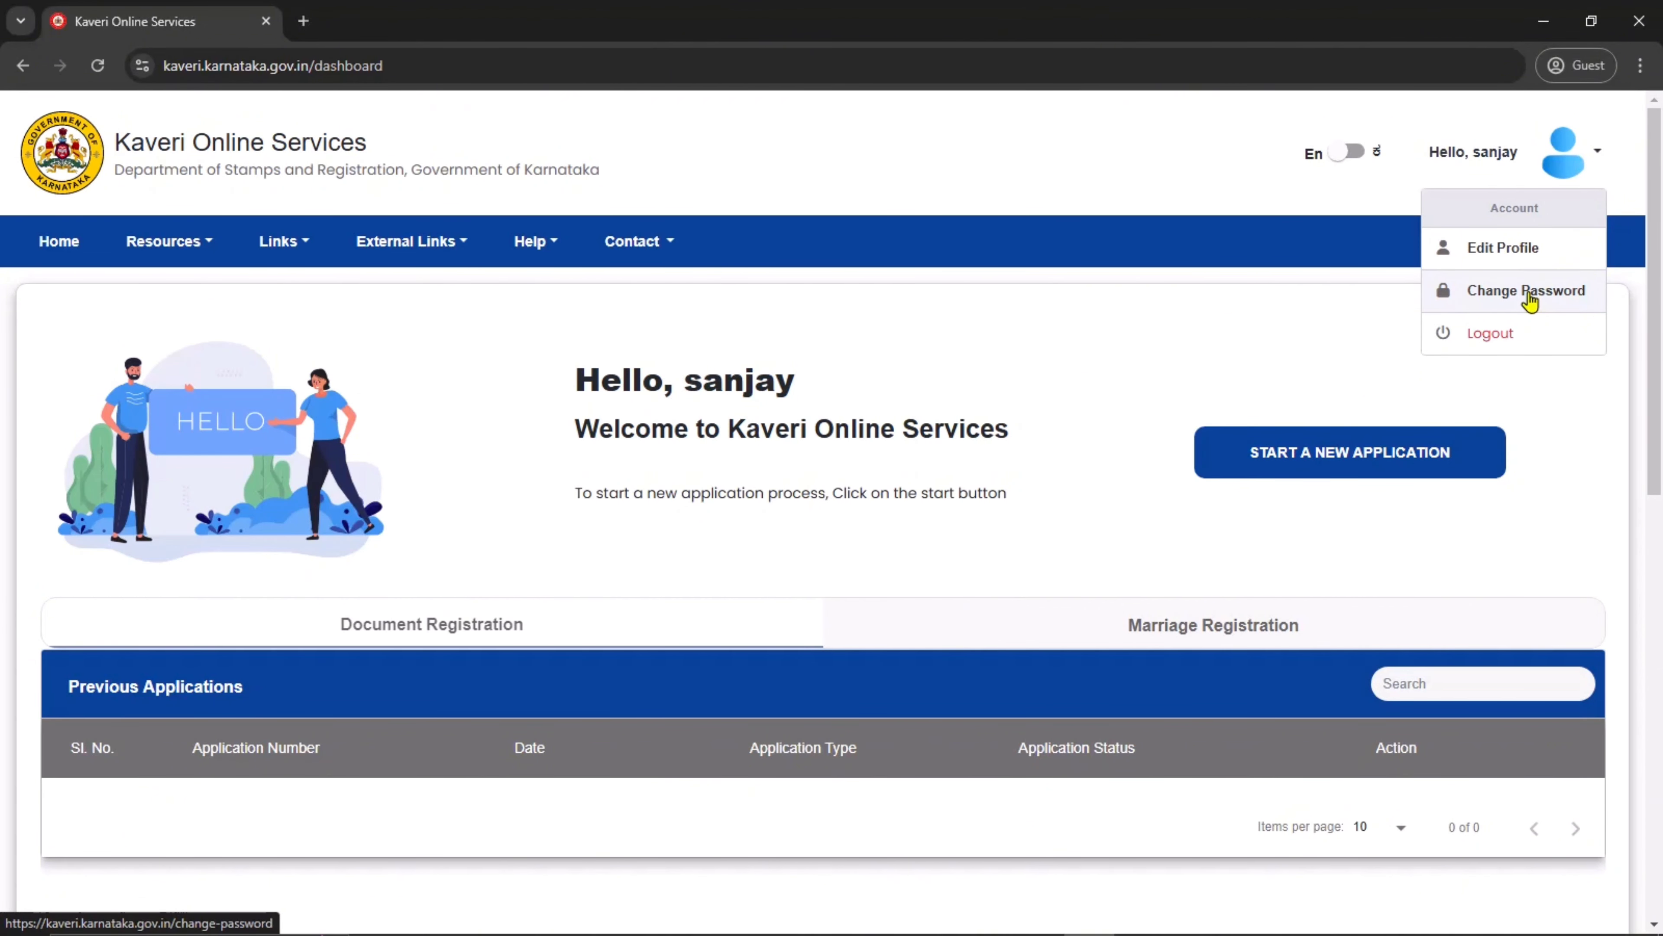
{"action": "left_click", "coordinate": [1530, 296]}
{"action": "left_click", "coordinate": [986, 482]}
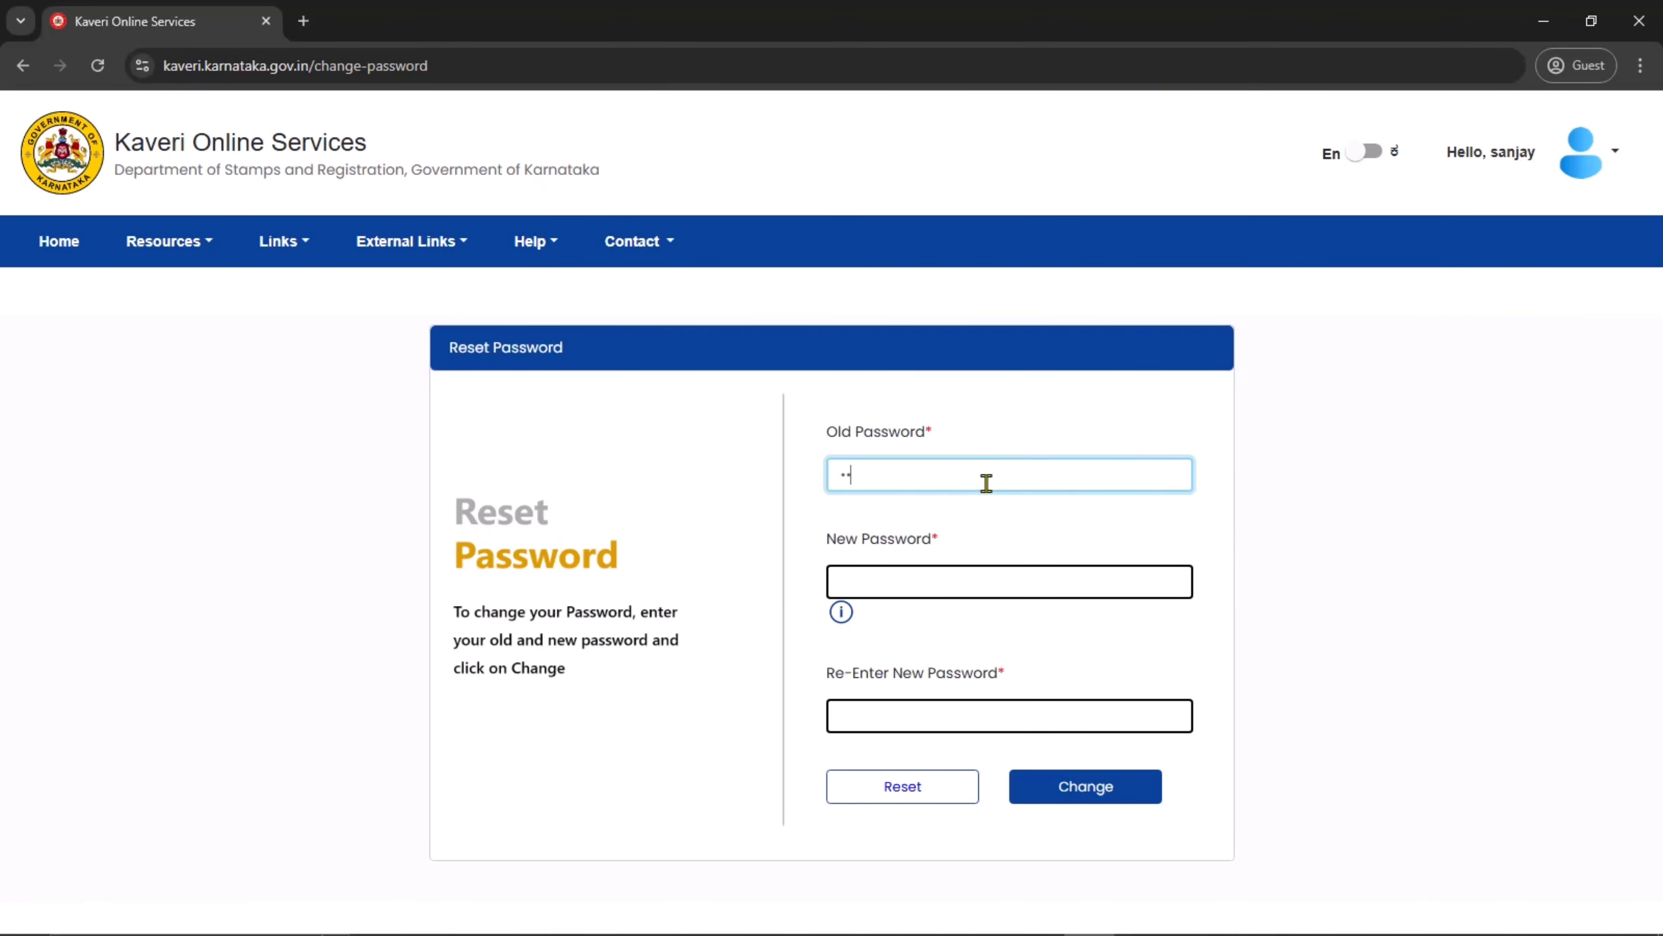
{"action": "type", "text": "••••••"}
{"action": "key", "text": "Tab"}
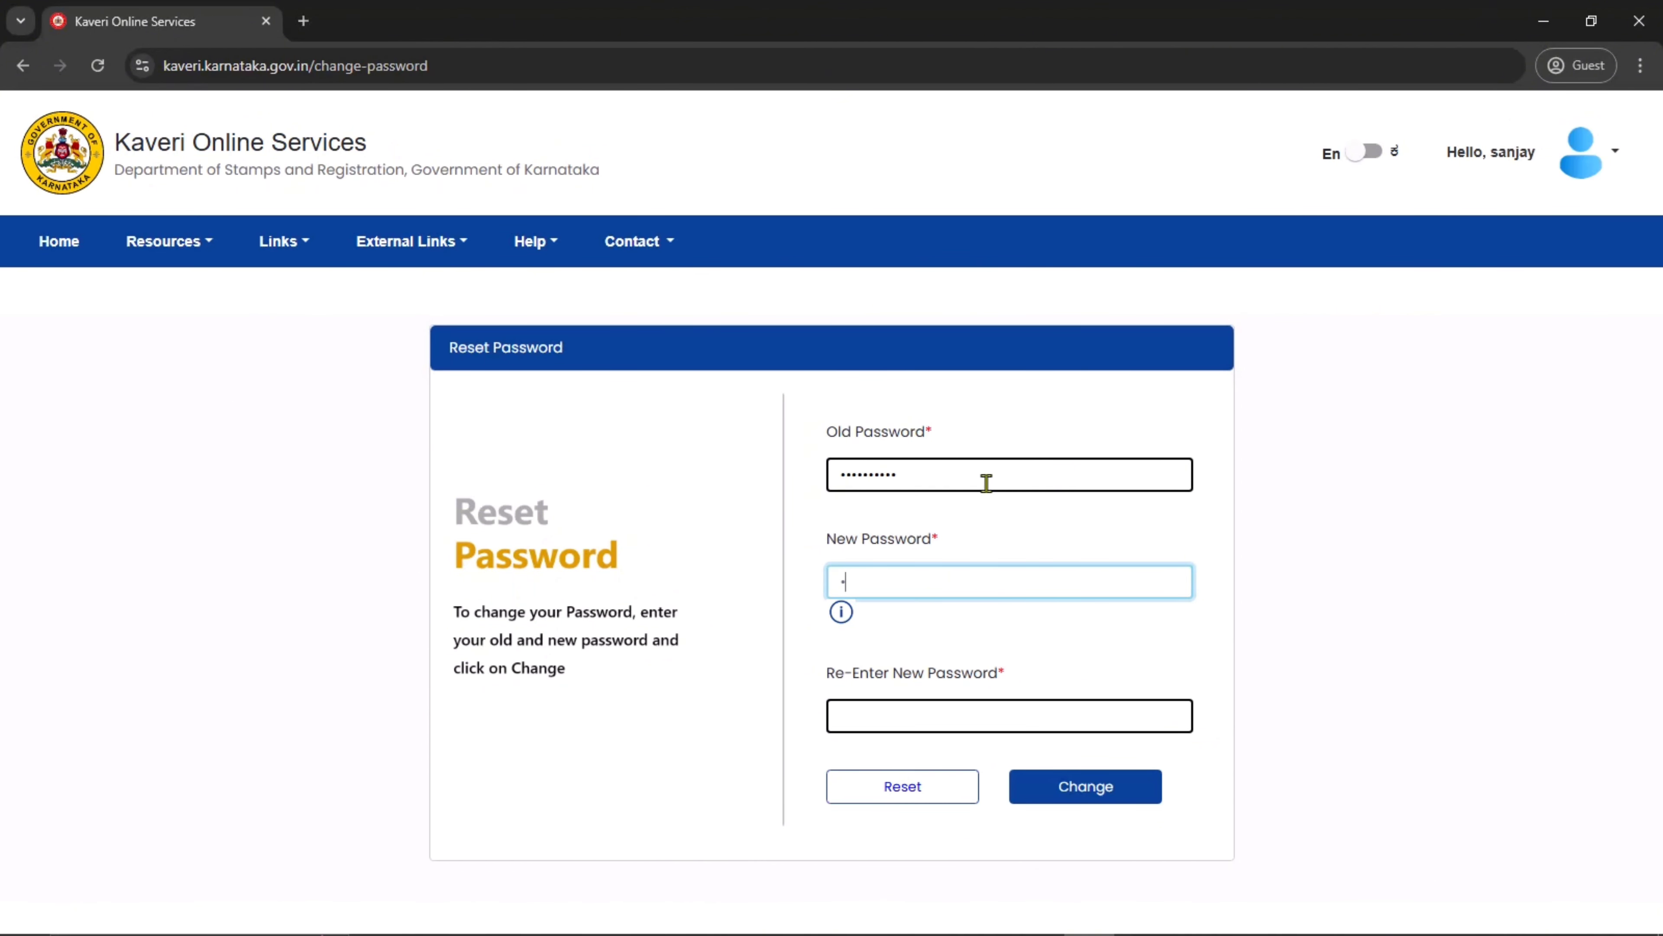
{"action": "type", "text": "••••••••••••"}
{"action": "key", "text": "Tab"}
{"action": "type", "text": "••••••••••••"}
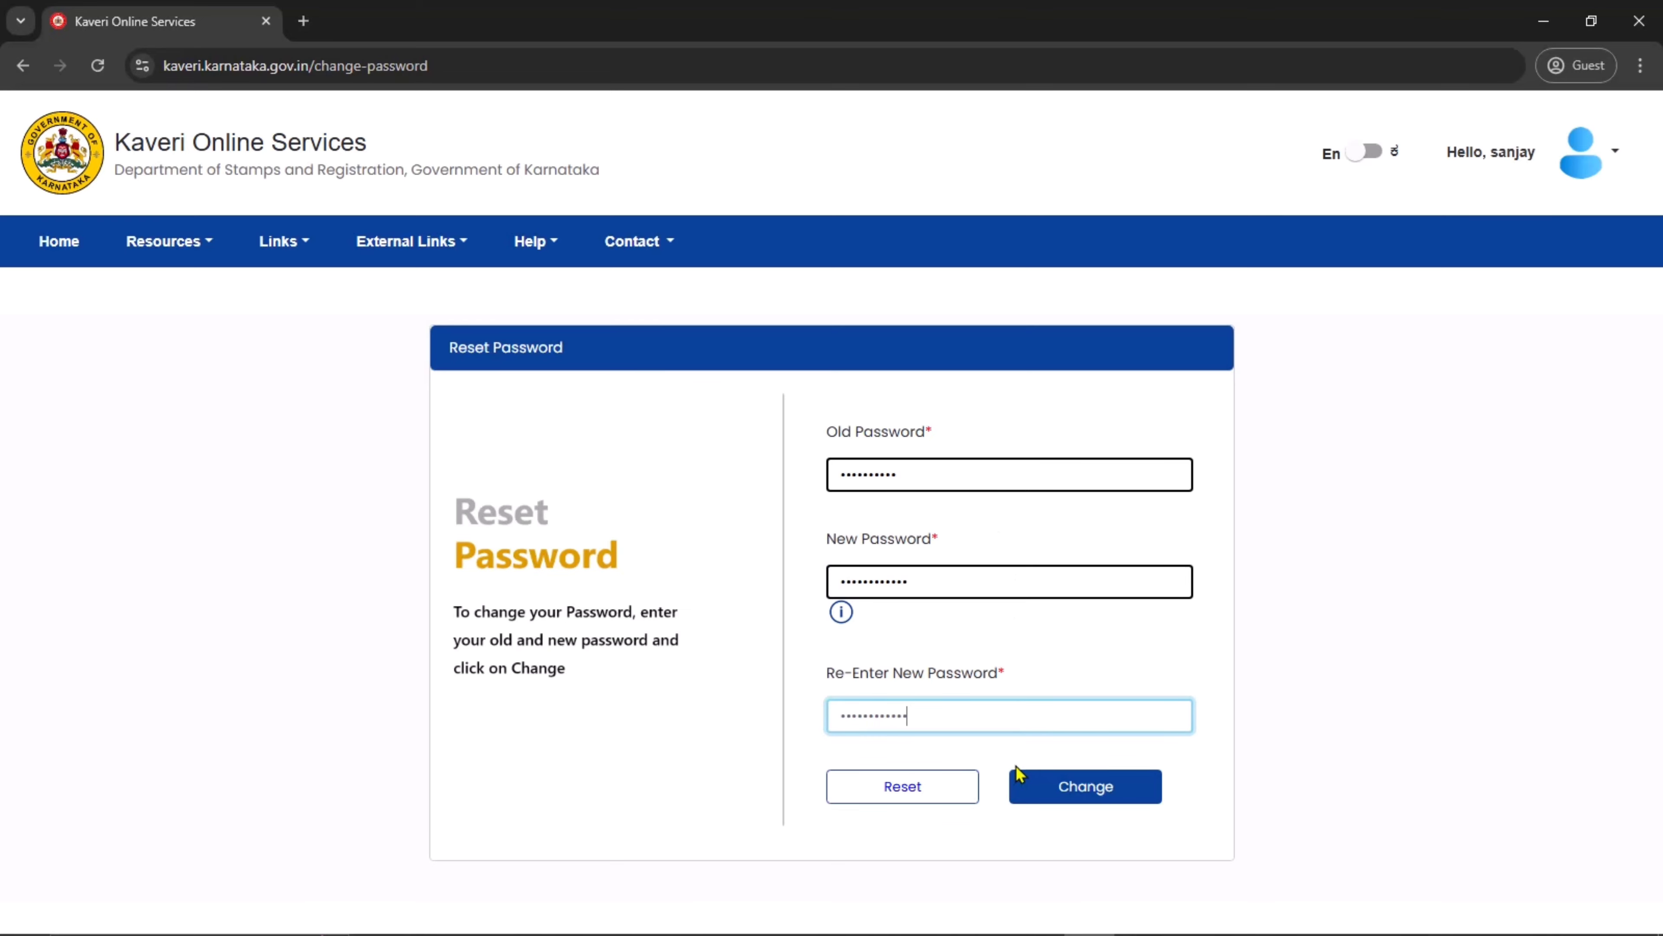
{"action": "left_click", "coordinate": [1076, 791]}
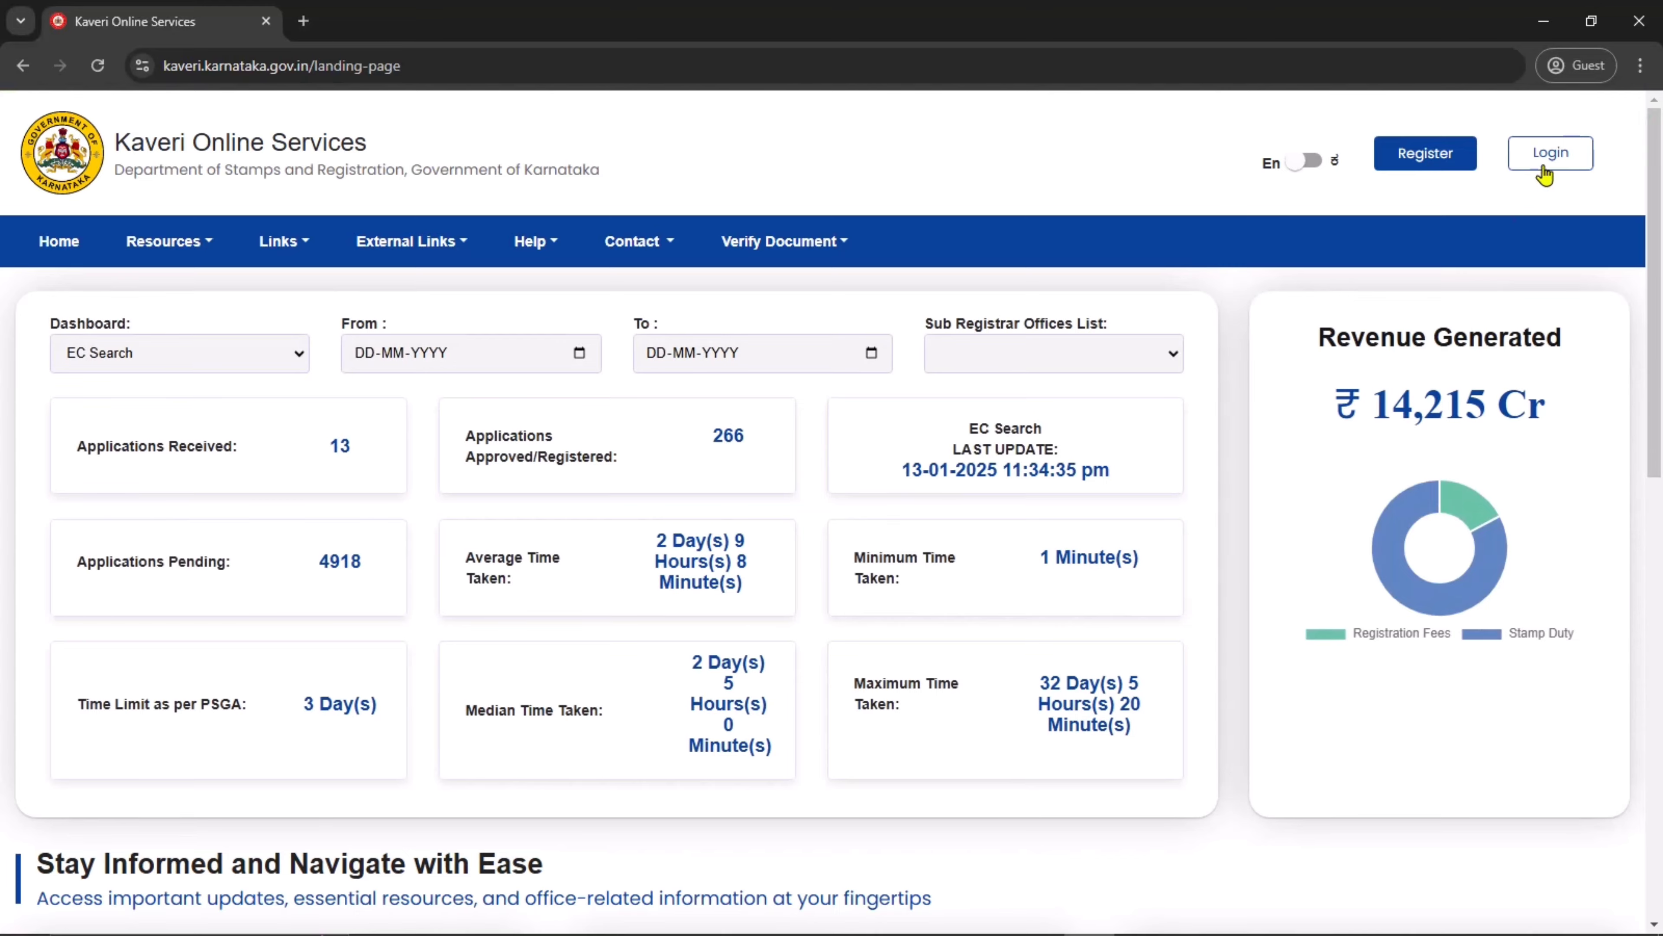
Log in with the username, new password and captcha, then confirm with the one-time code
{"action": "left_click", "coordinate": [1546, 161]}
{"action": "left_click", "coordinate": [1021, 394]}
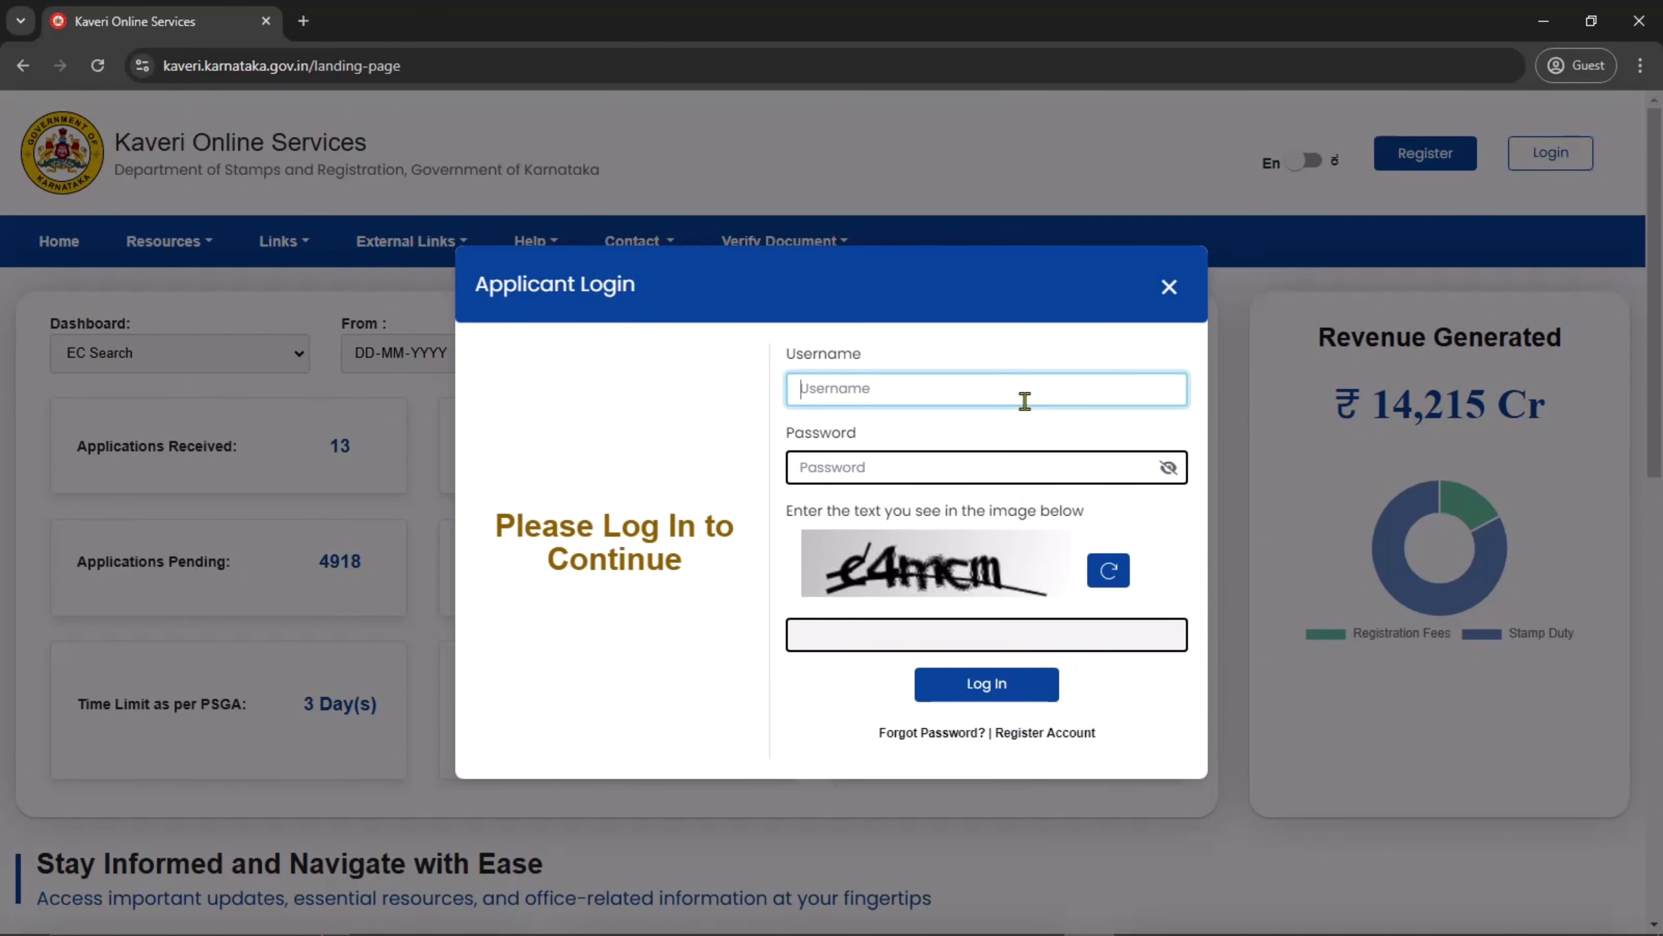
{"action": "type", "text": "********************"}
{"action": "key", "text": "Tab"}
{"action": "type", "text": "************"}
{"action": "key", "text": "Tab"}
{"action": "type", "text": "e"}
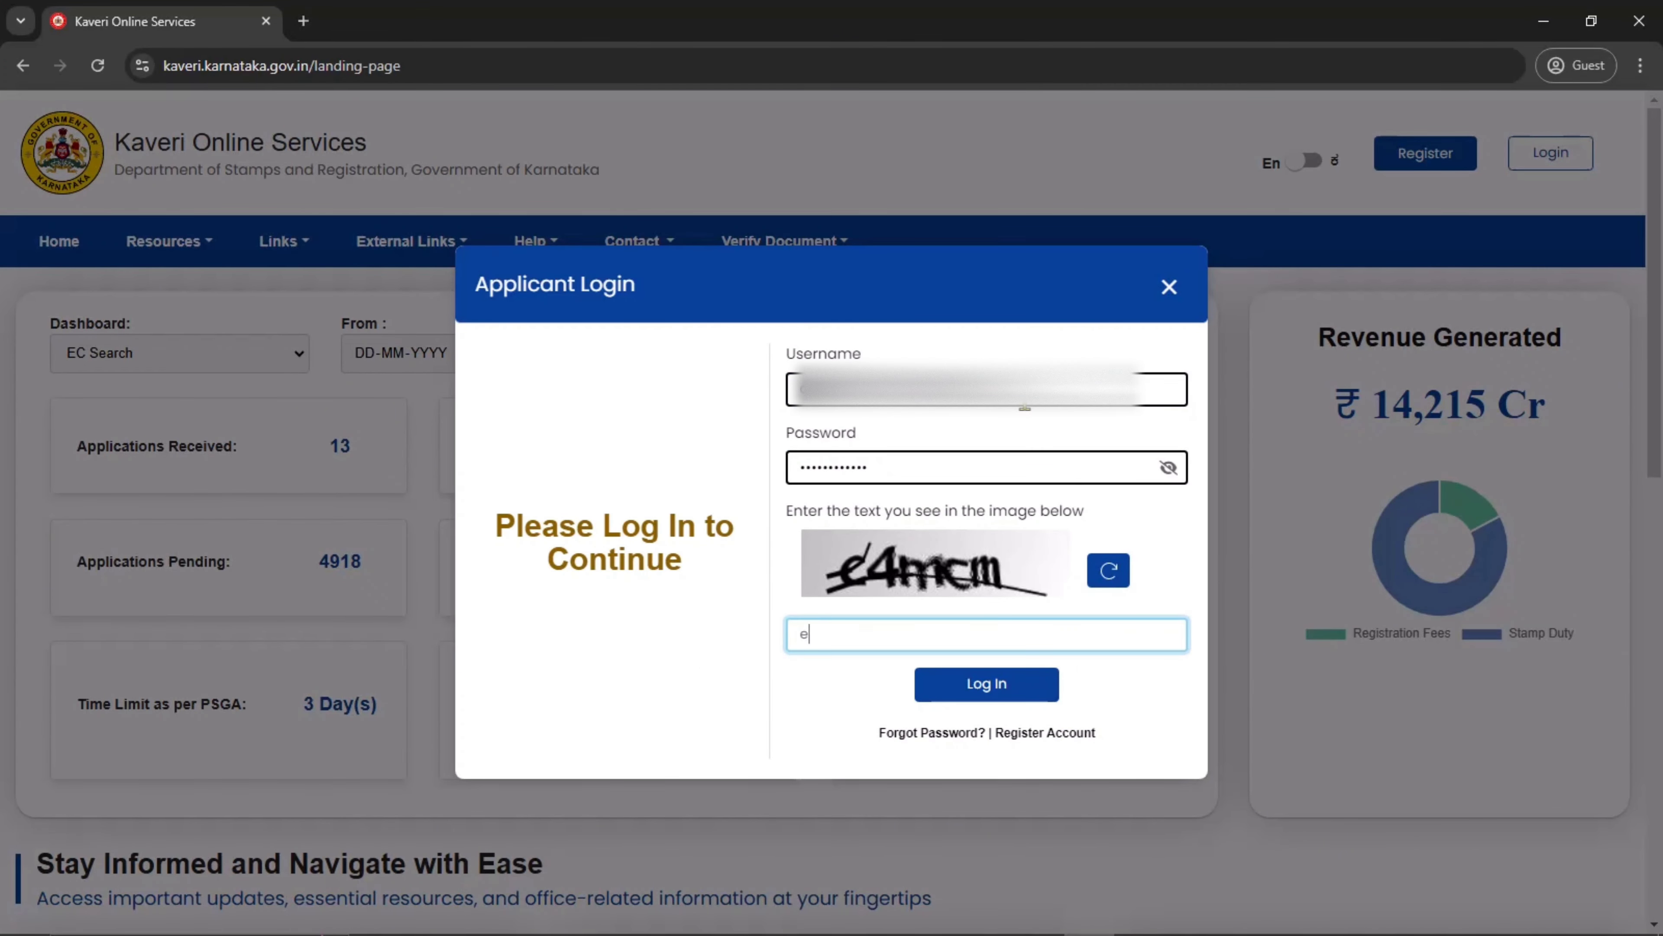
{"action": "type", "text": "4mcm"}
{"action": "key", "text": "Return"}
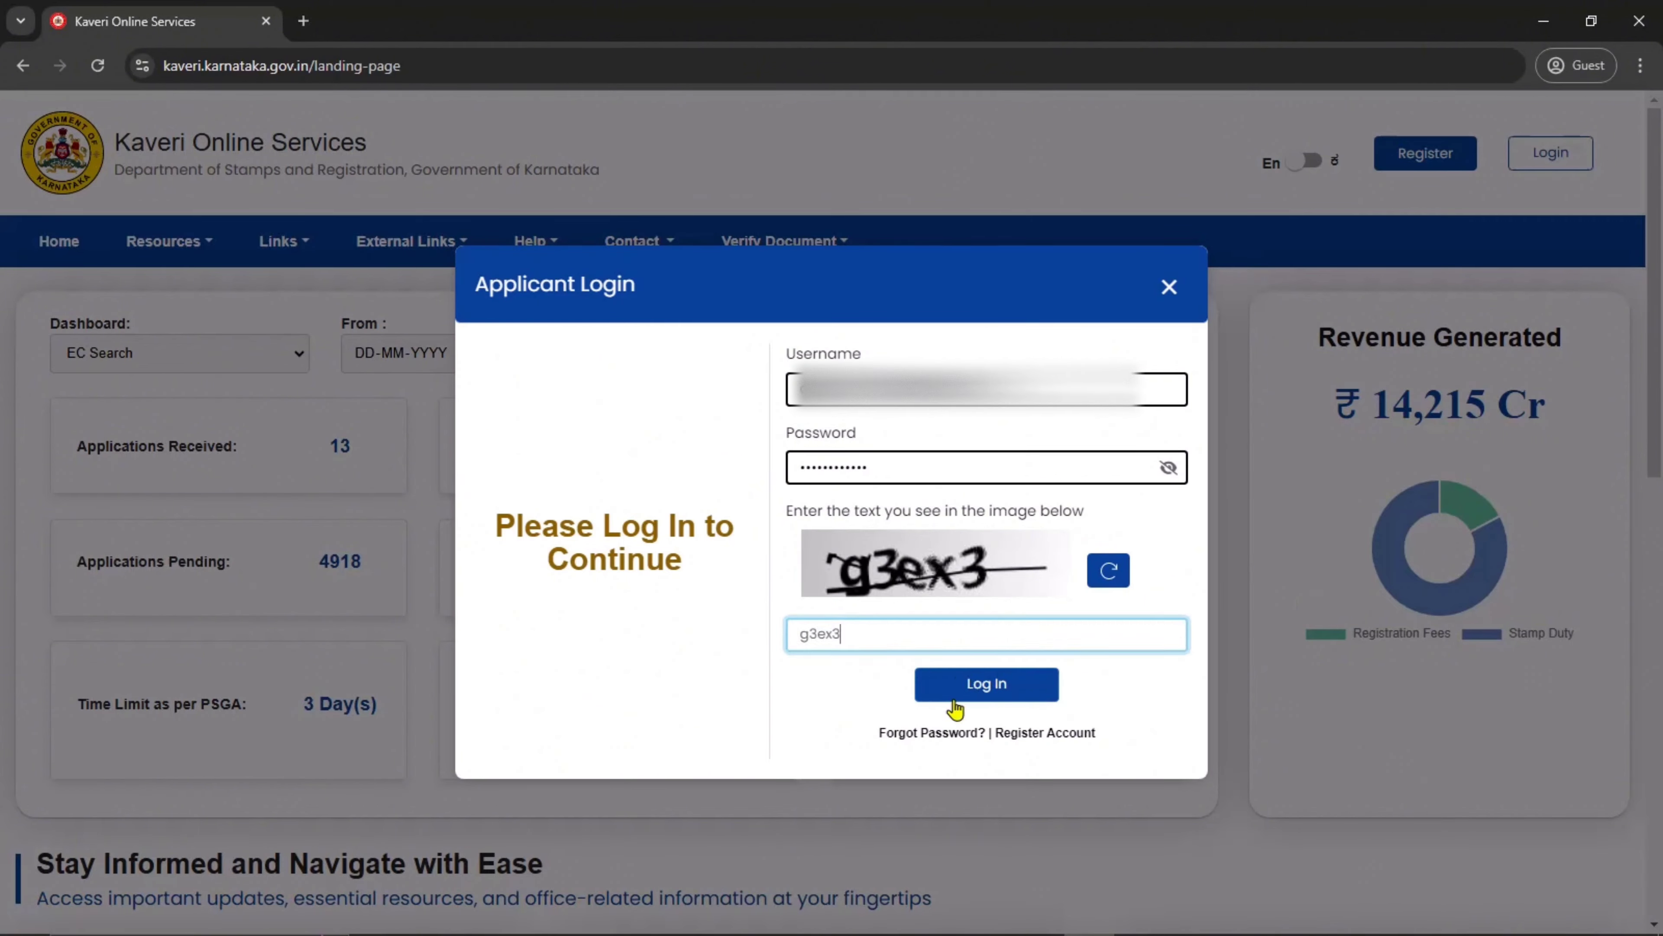
{"action": "left_click", "coordinate": [955, 701]}
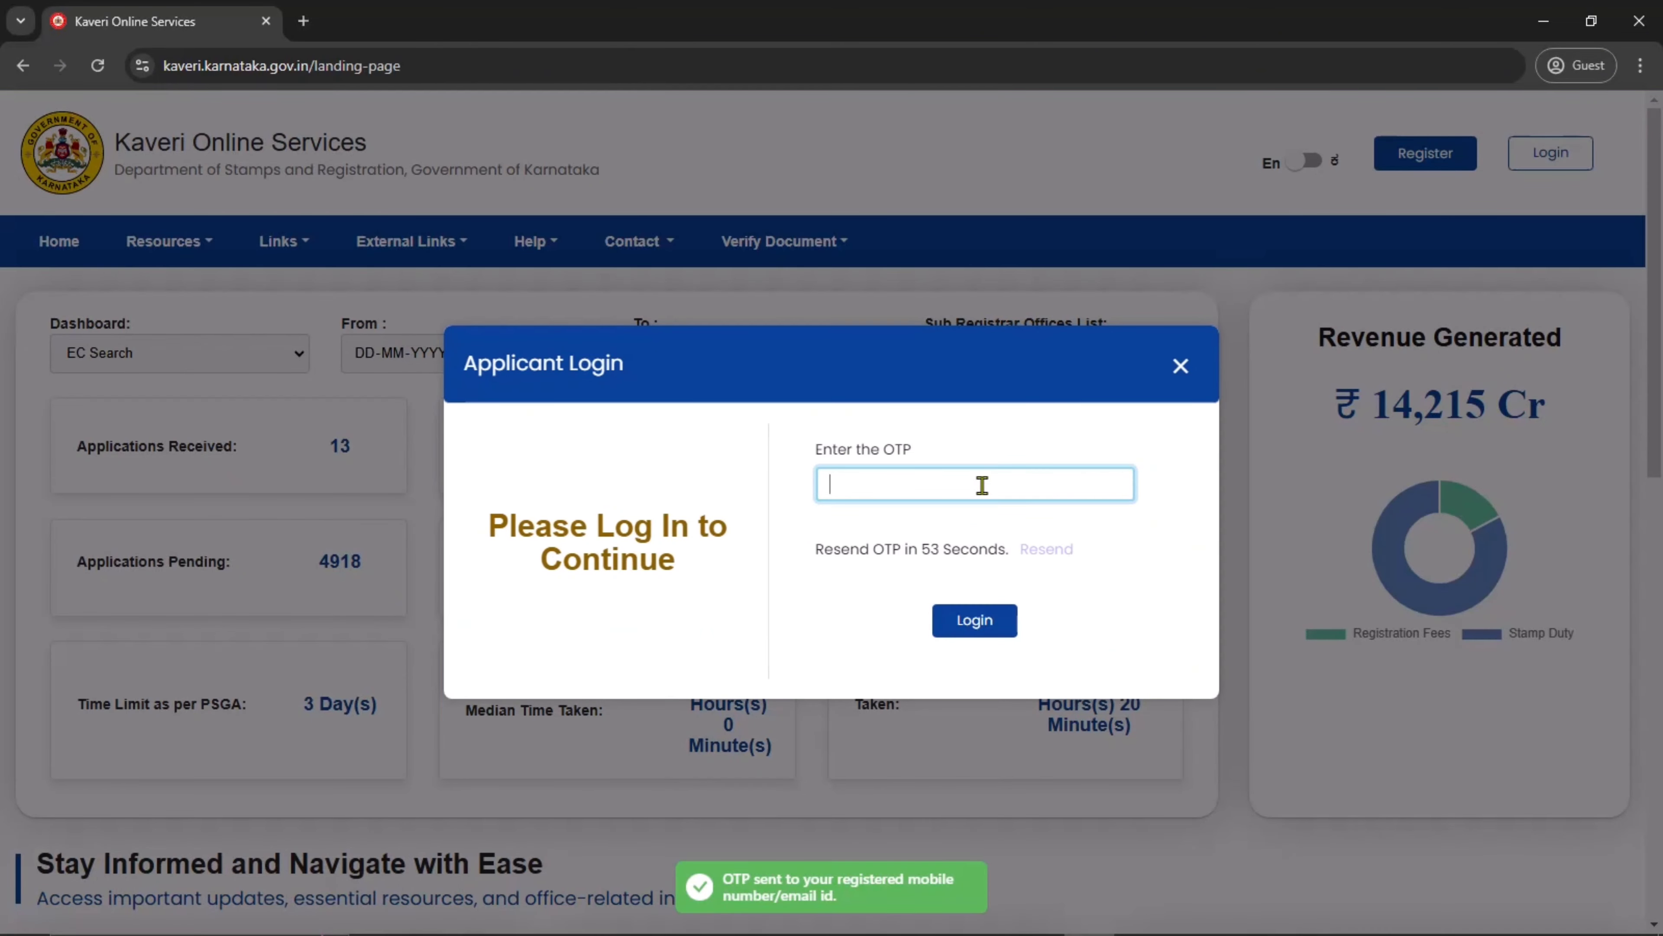
{"action": "left_click", "coordinate": [979, 621]}
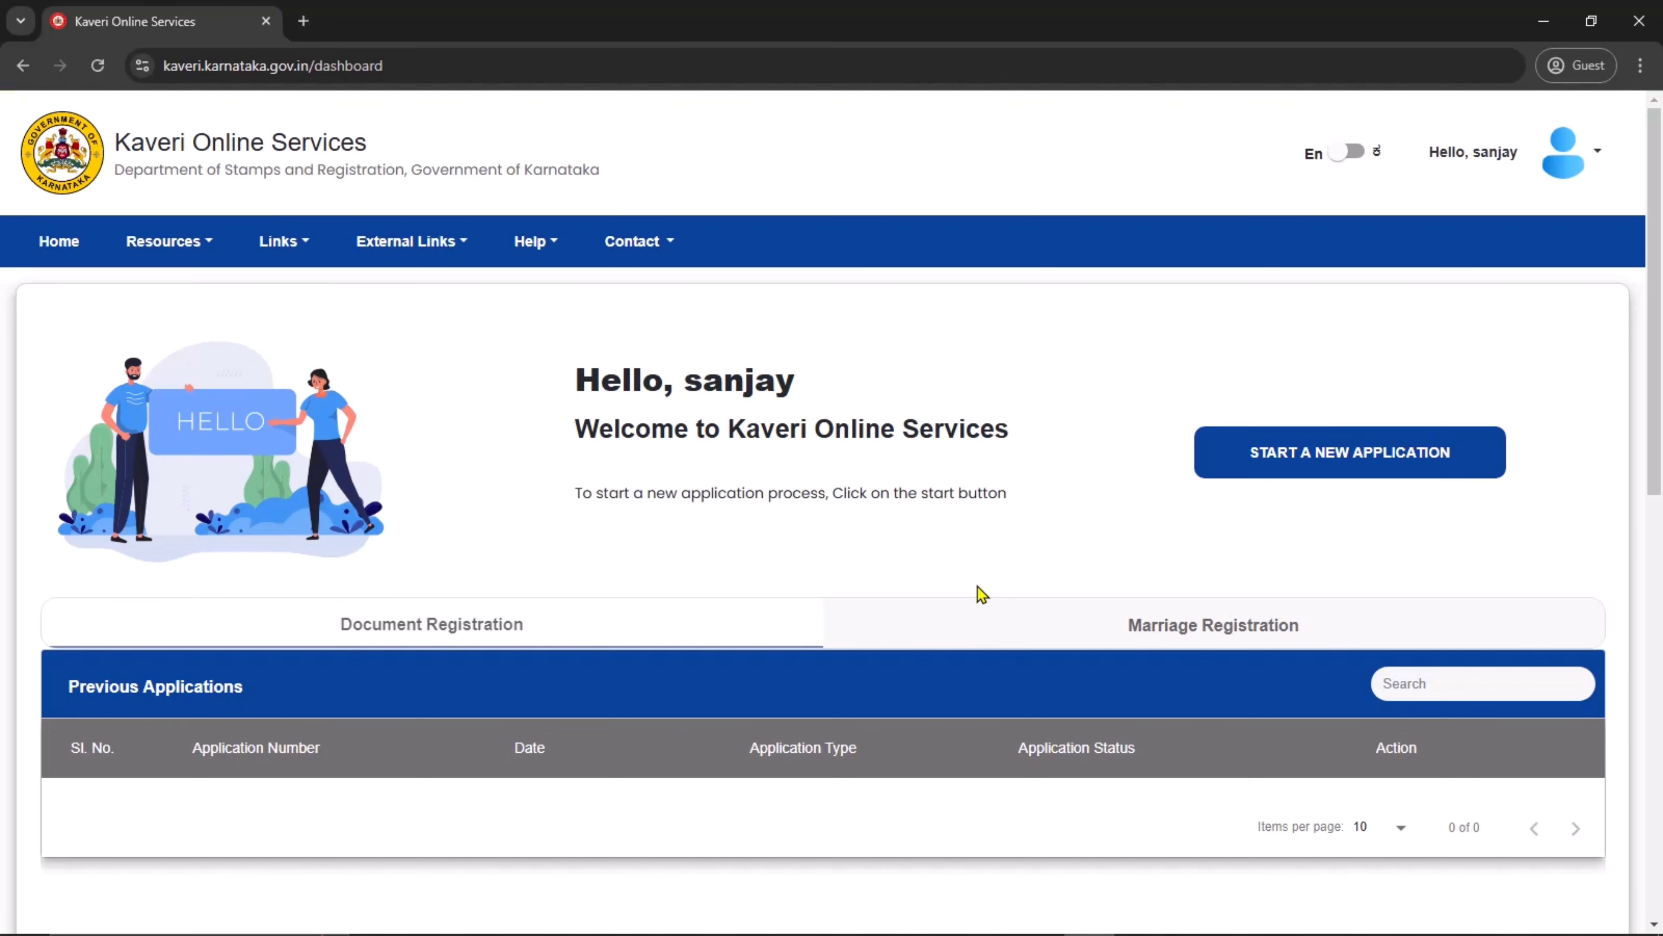
Choose START A NEW APPLICATION on the dashboard to see the available services
{"action": "scroll", "coordinate": [979, 587], "scroll_direction": "down", "scroll_amount": 5}
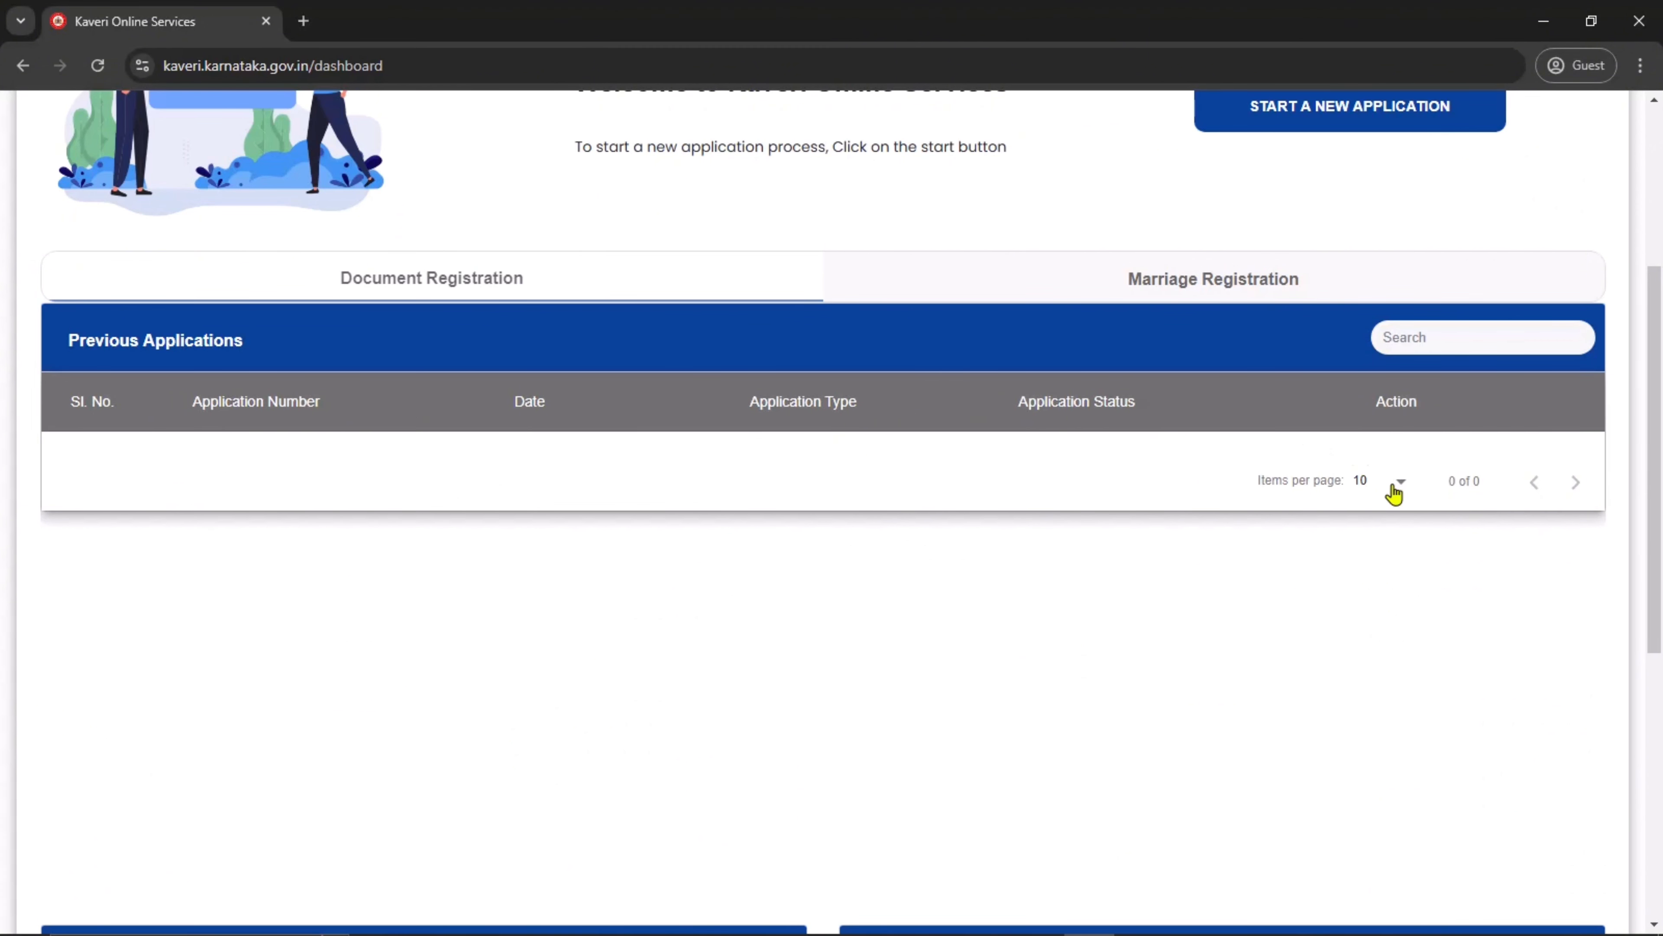
{"action": "scroll", "coordinate": [1100, 501], "scroll_direction": "up", "scroll_amount": 2}
{"action": "scroll", "coordinate": [1101, 501], "scroll_direction": "up", "scroll_amount": 4}
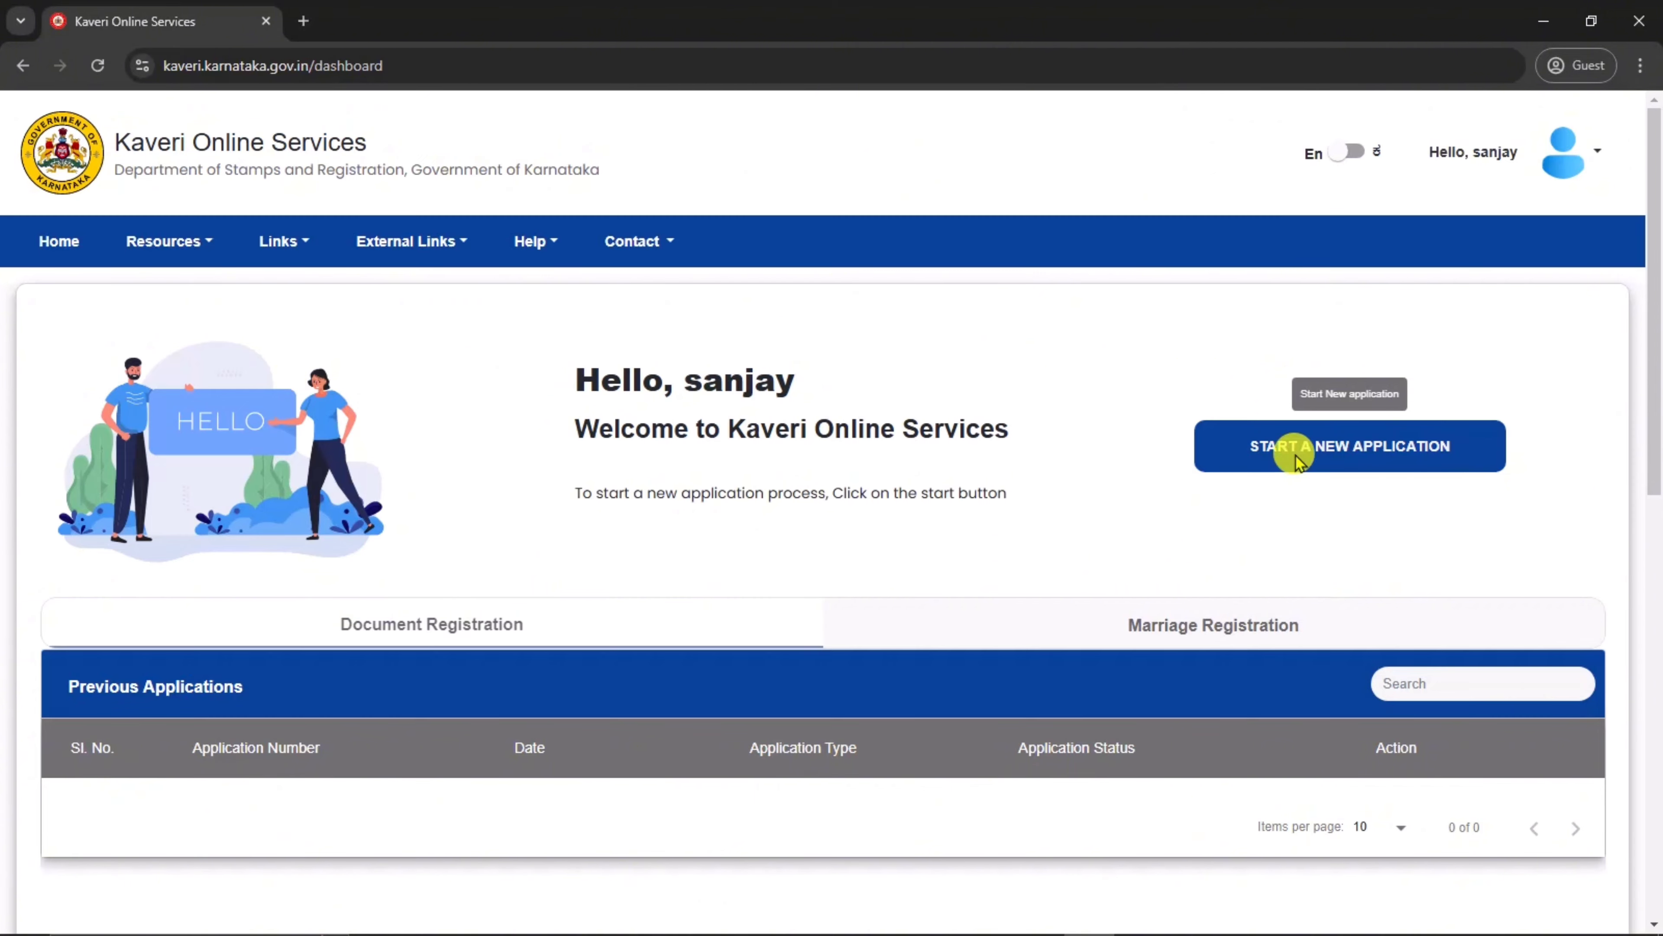
{"action": "left_click", "coordinate": [1295, 455]}
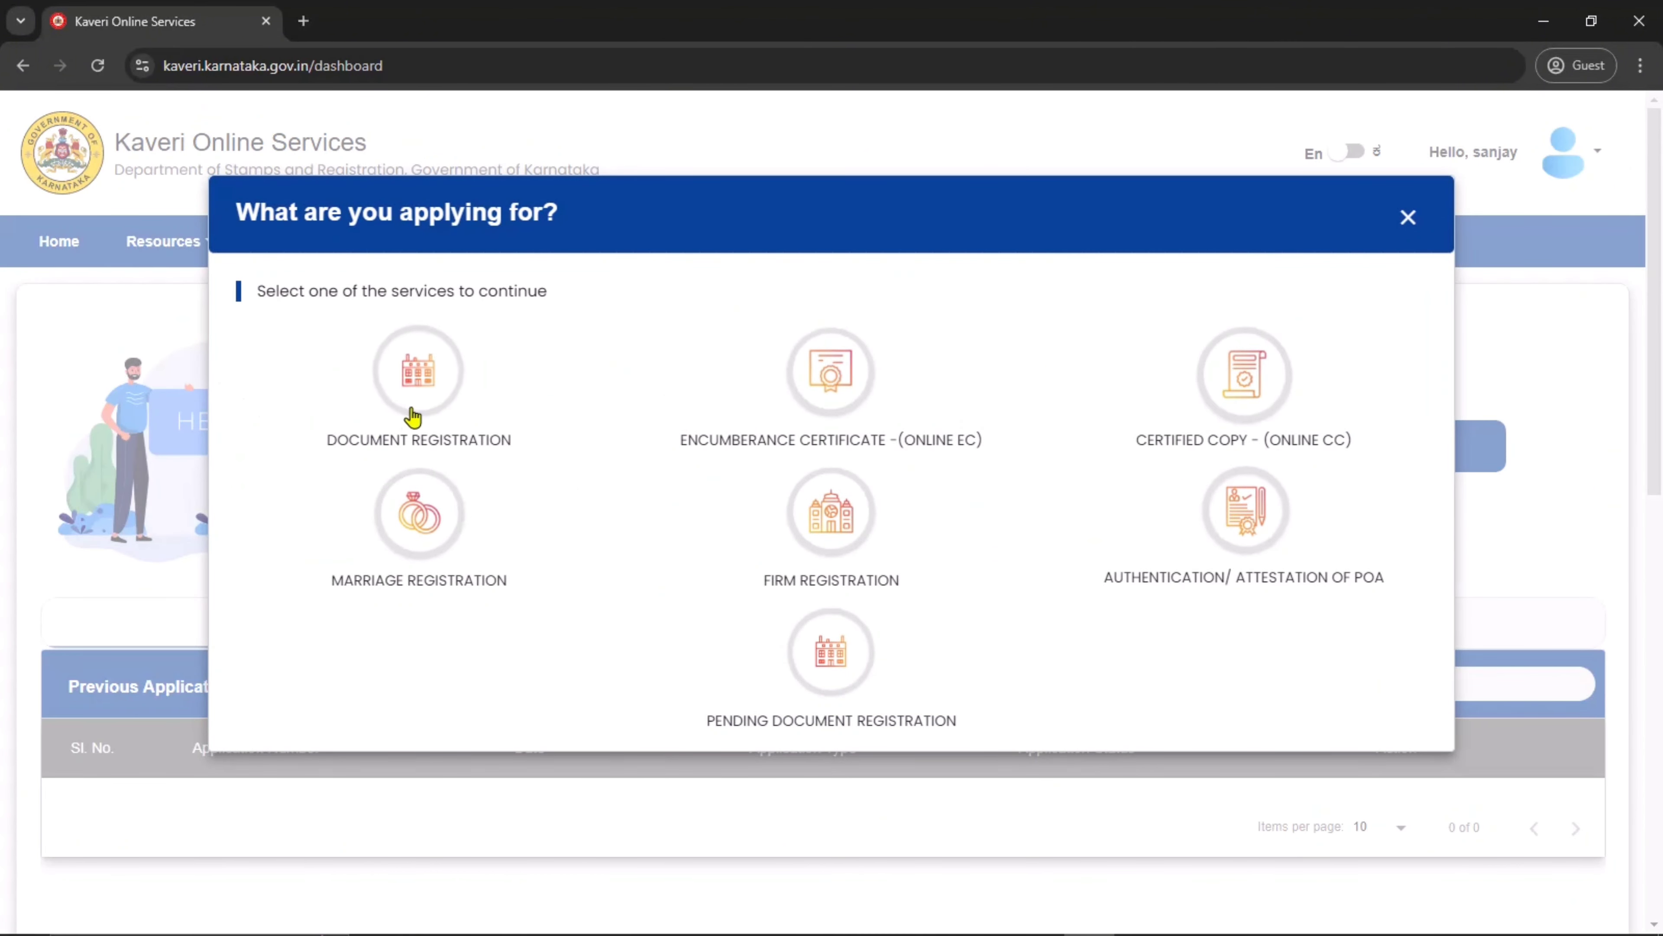